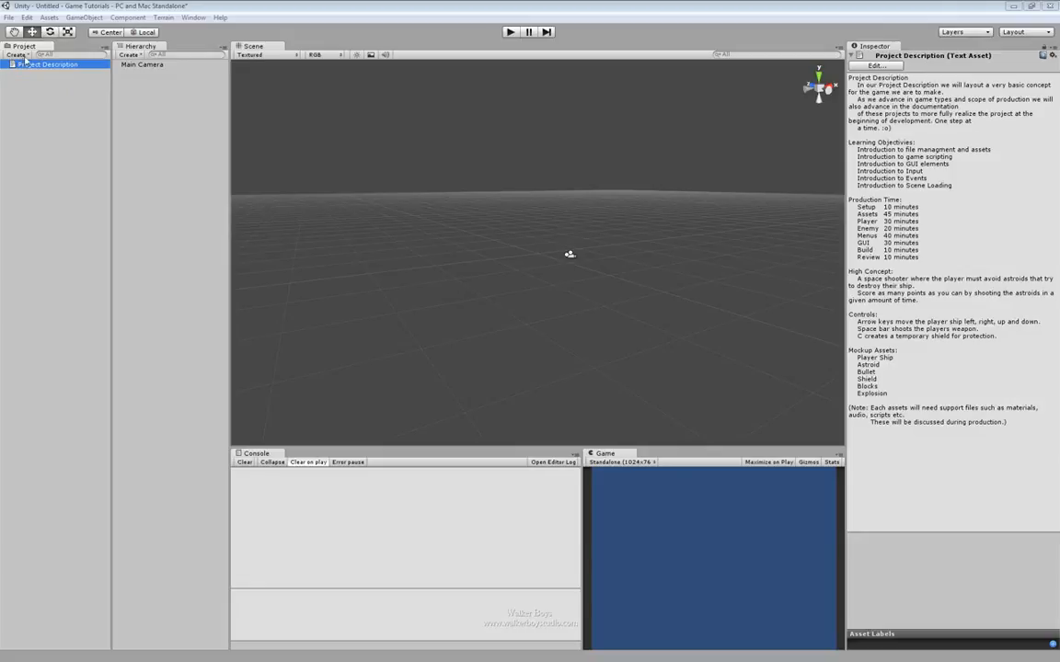
left_click(50, 17)
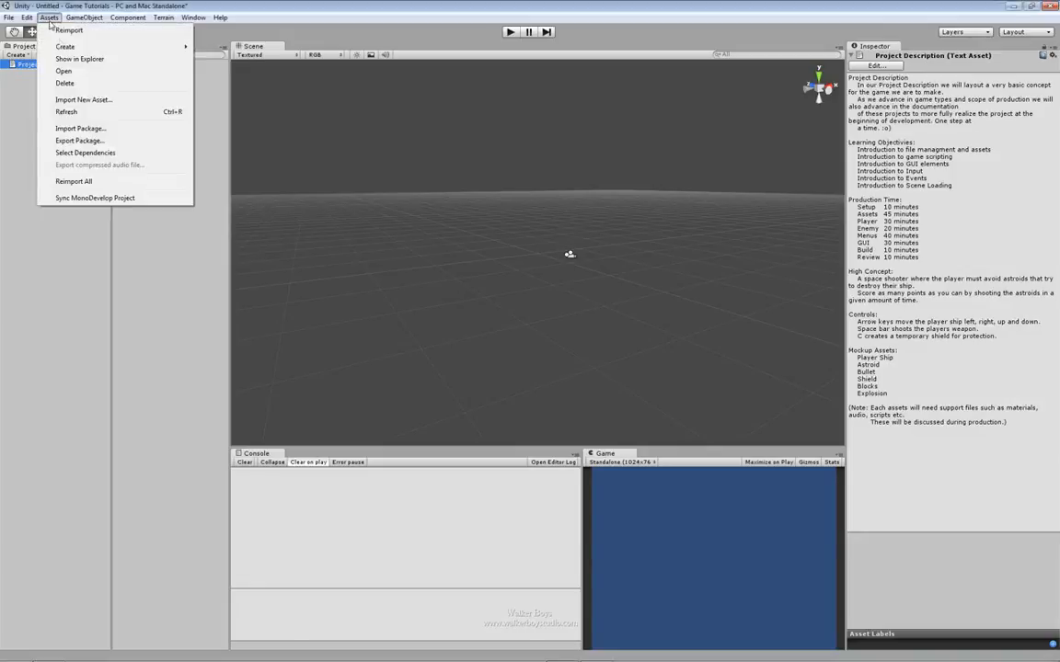
mouse_move(64, 49)
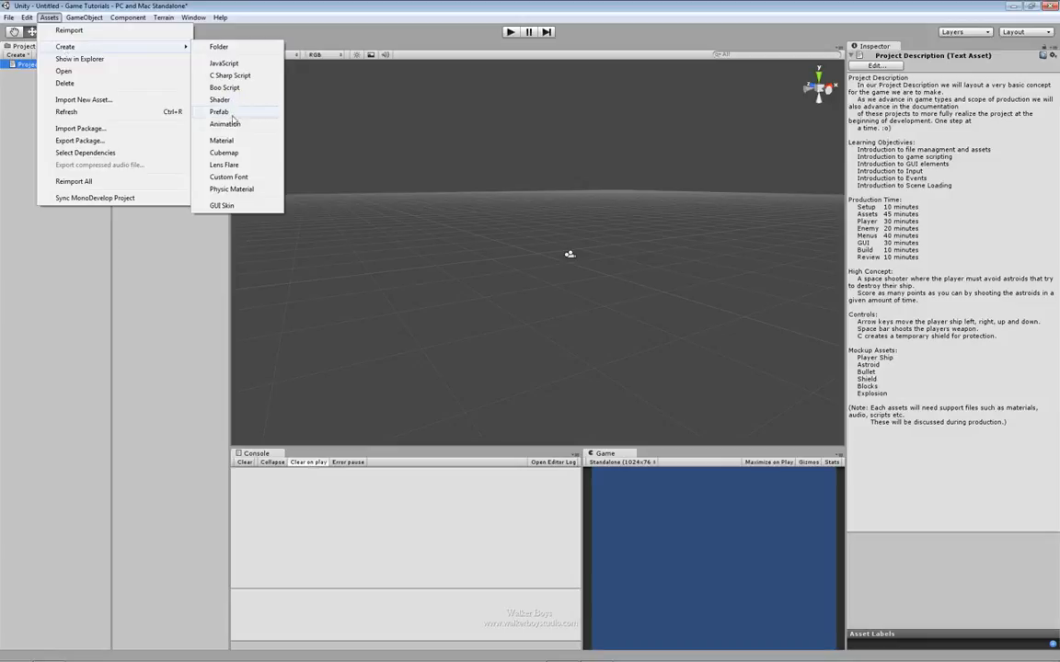
left_click(57, 233)
right_click(54, 134)
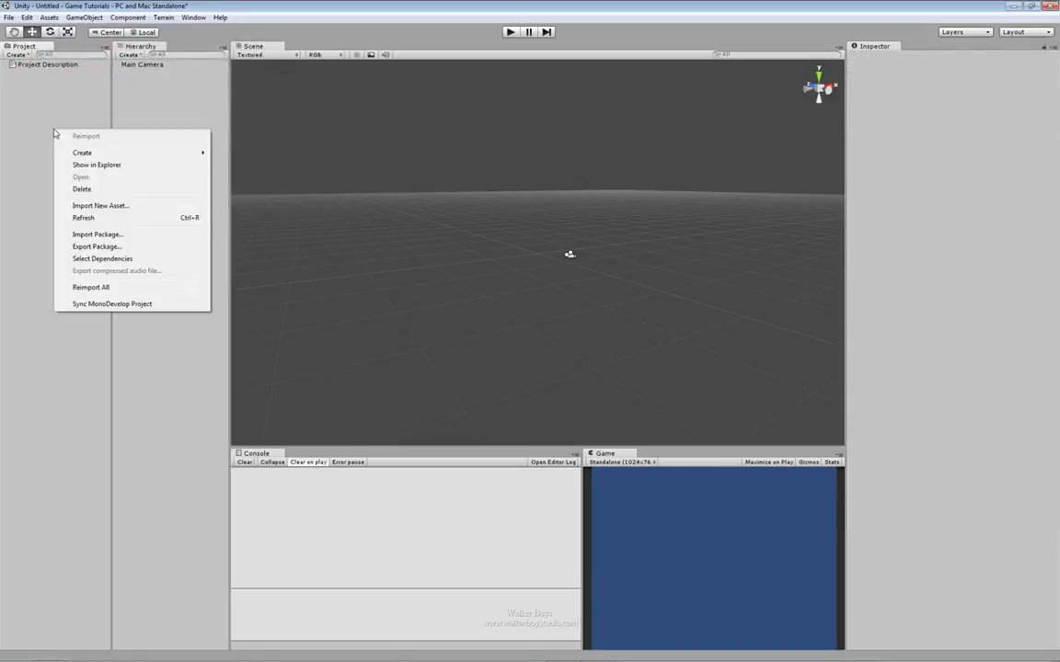
mouse_move(103, 155)
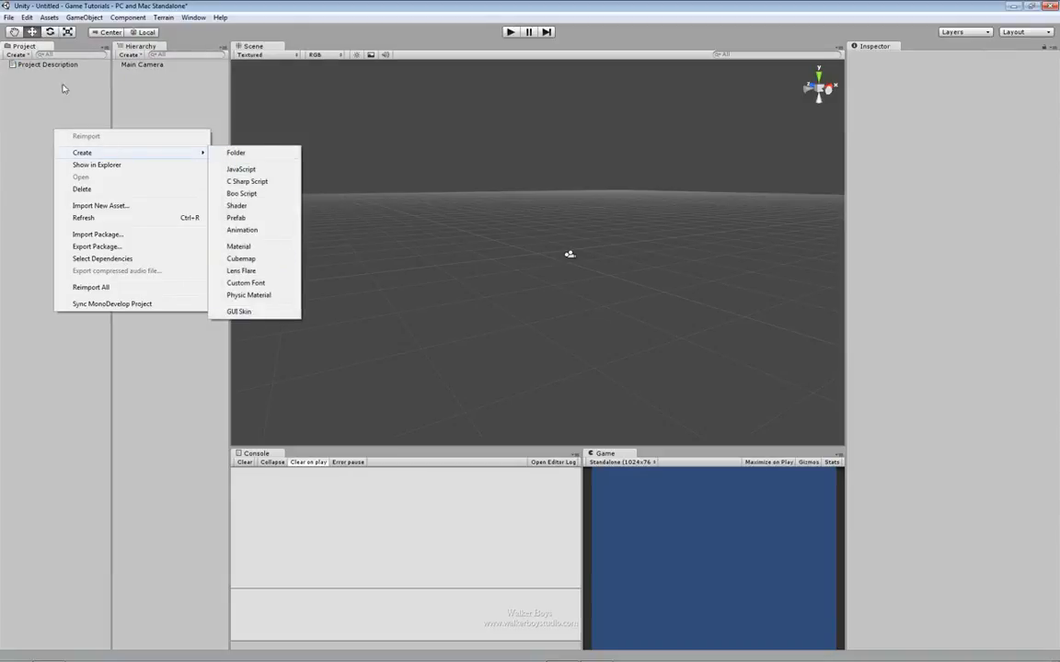
left_click(24, 88)
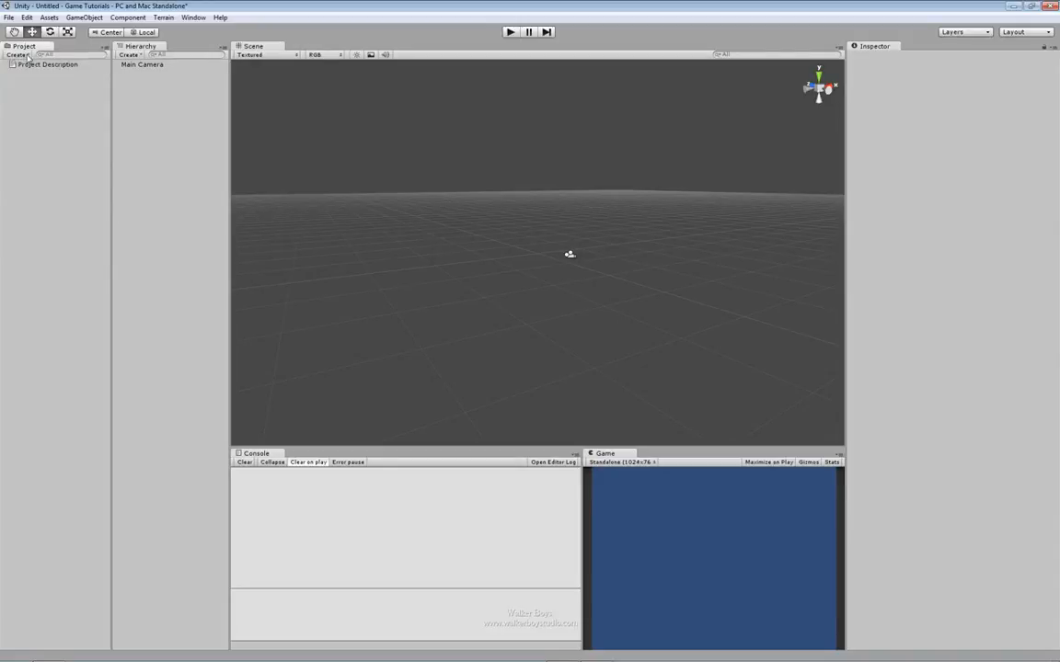
left_click(19, 55)
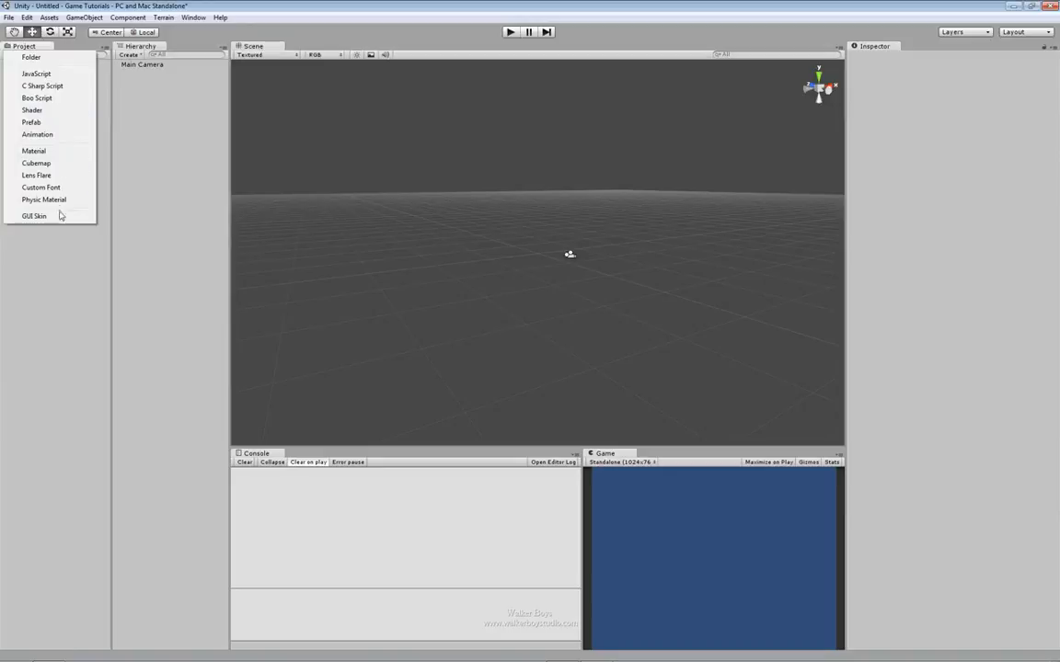
left_click(44, 249)
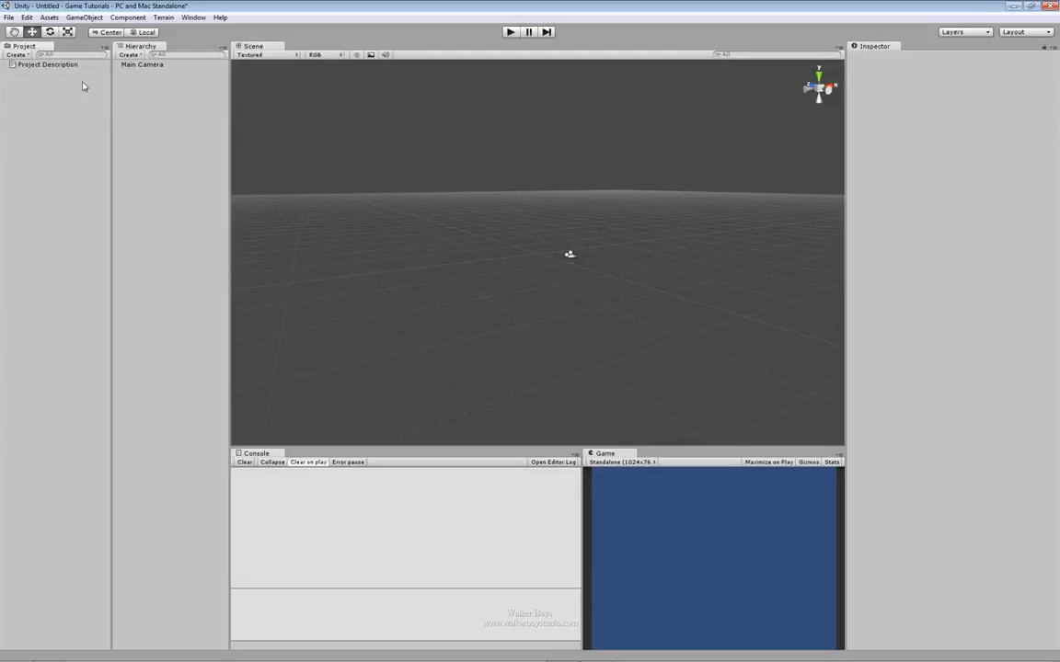
Add a cube to the scene as the player ship mockup and name it "player".
left_click(51, 64)
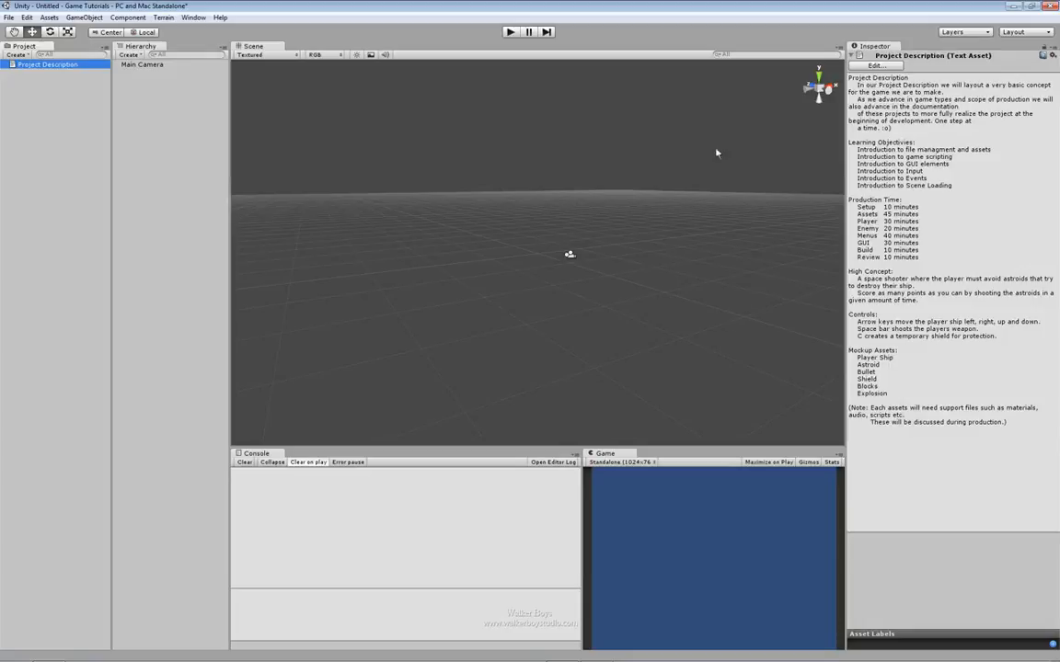
left_click(139, 57)
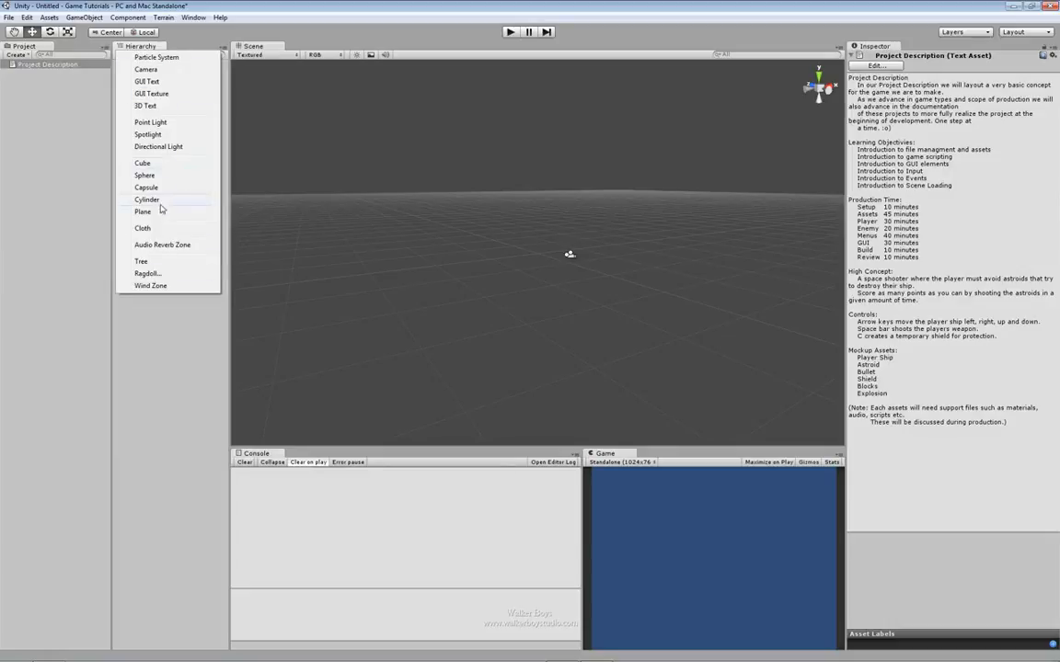
left_click(155, 166)
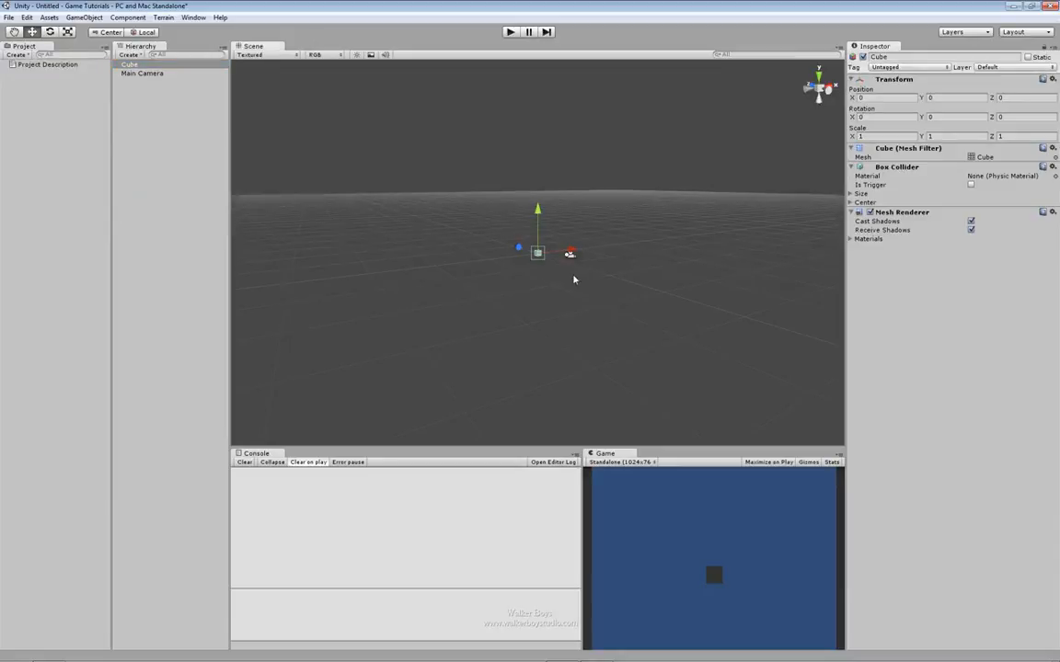
key("f")
right_click_drag(685, 354, 567, 214, "alt")
left_click_drag(567, 213, 393, 212, "alt")
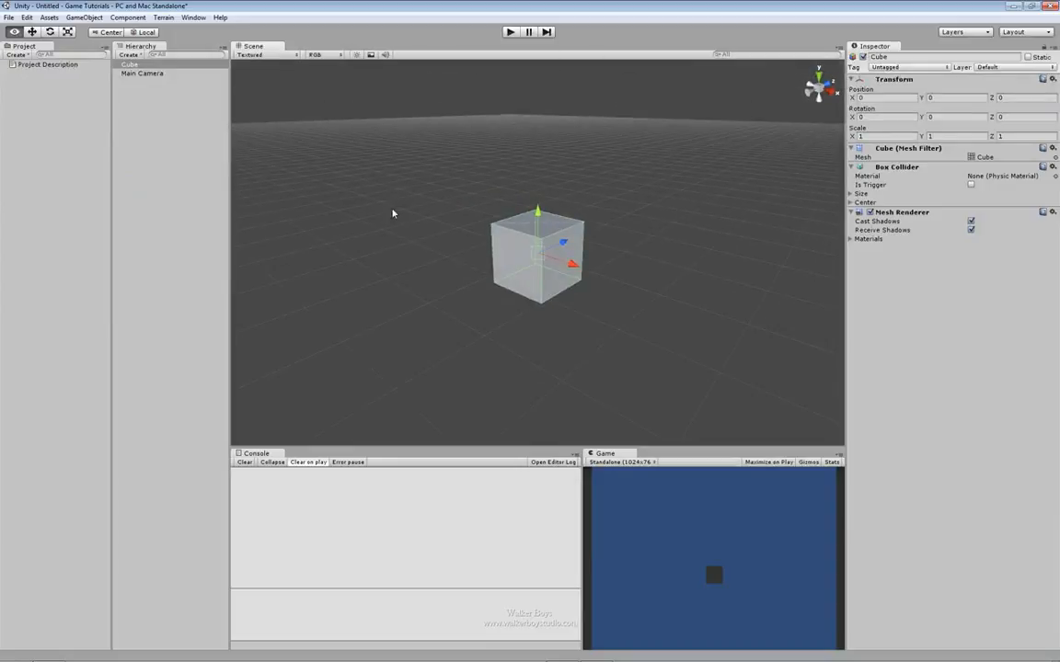
left_click(129, 65)
key("F2")
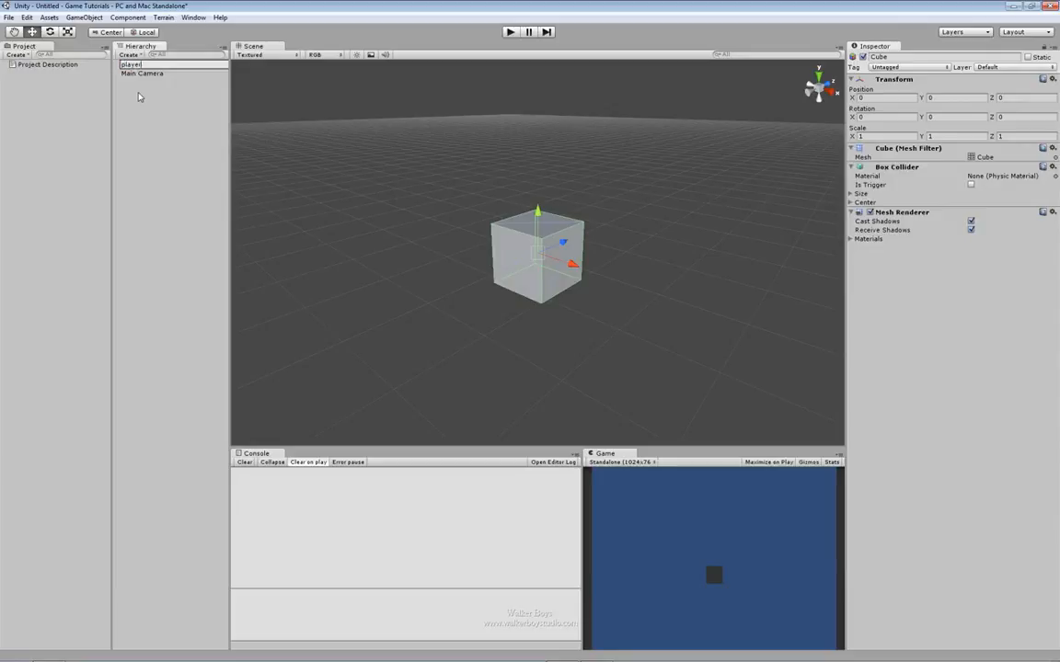
key("Return")
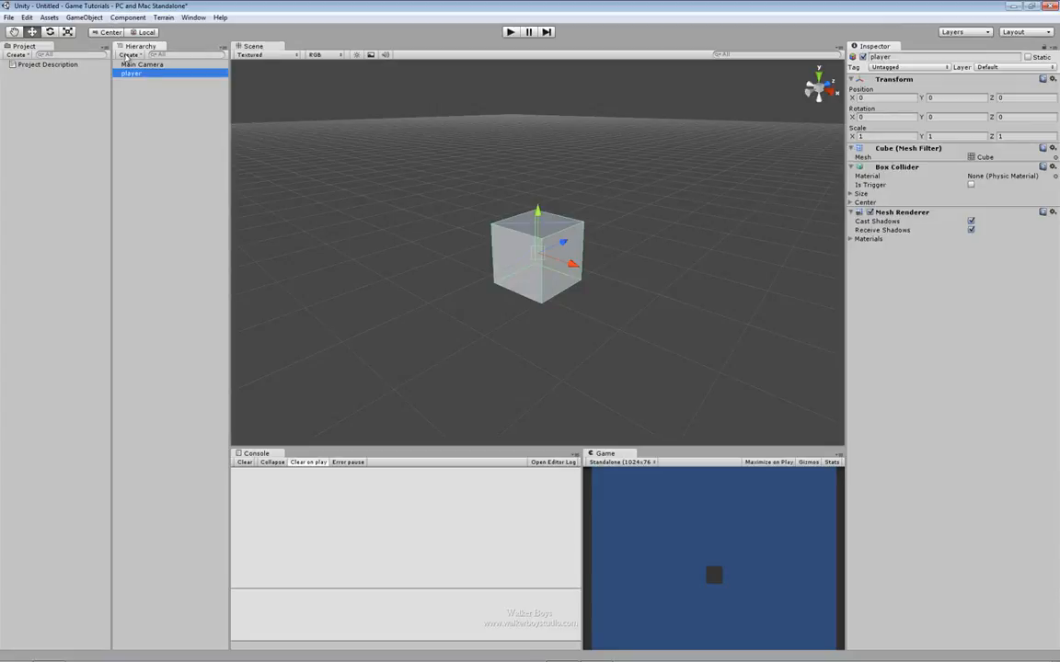
Add a sphere to the scene and rename it "astroid".
left_click(128, 55)
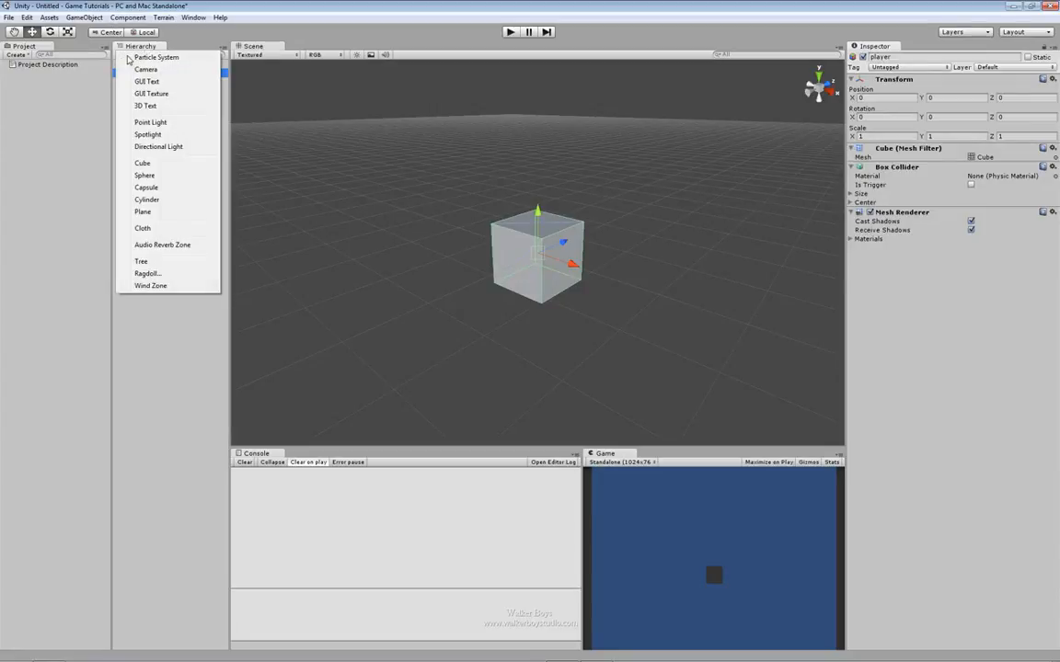
left_click(150, 176)
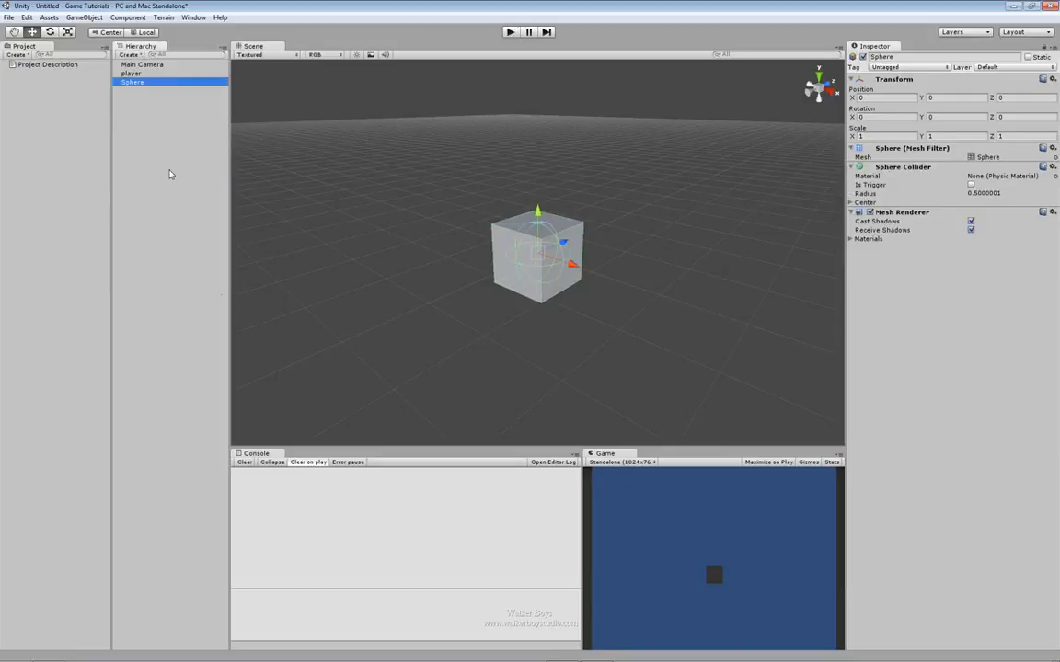
key("F2")
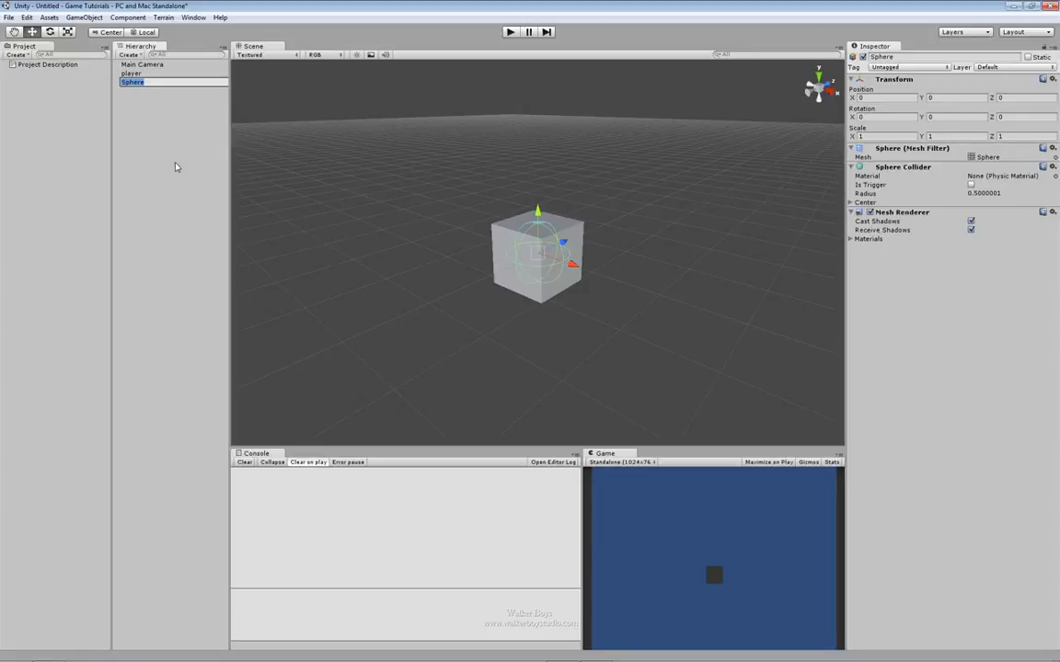
type("astroid")
key("Return")
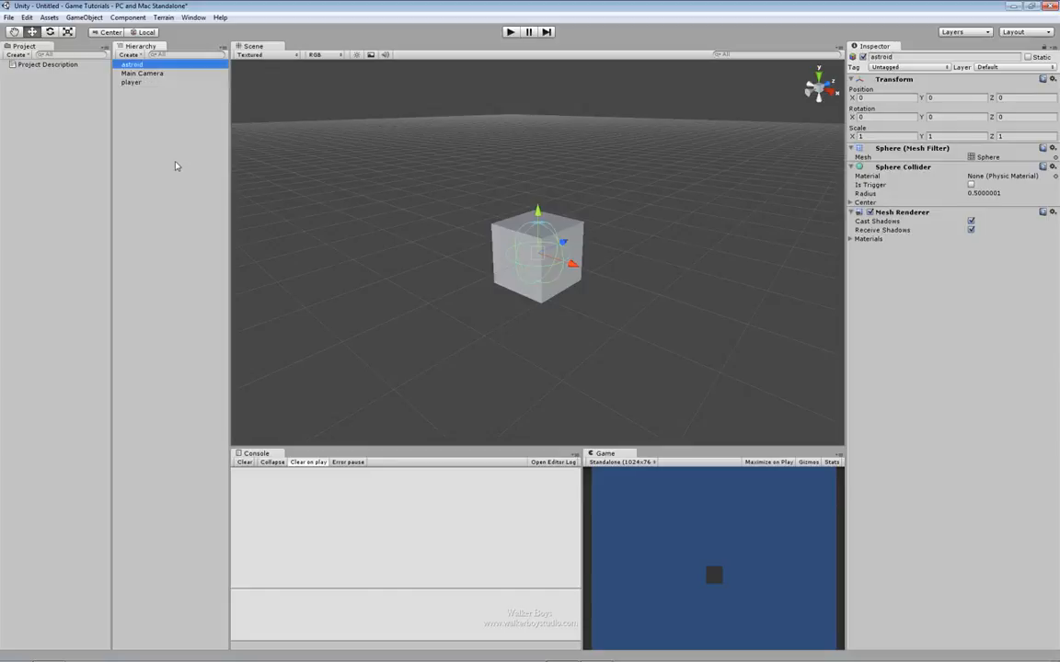
Add another sphere to the scene and rename it "bullet".
left_click(129, 55)
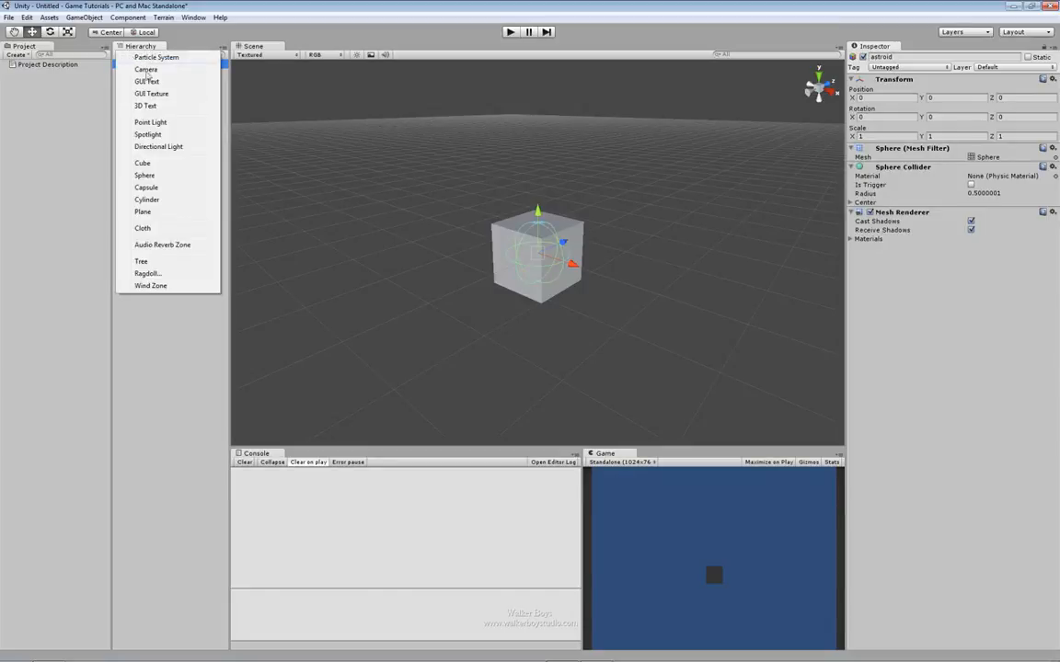
left_click(158, 176)
left_click(134, 92)
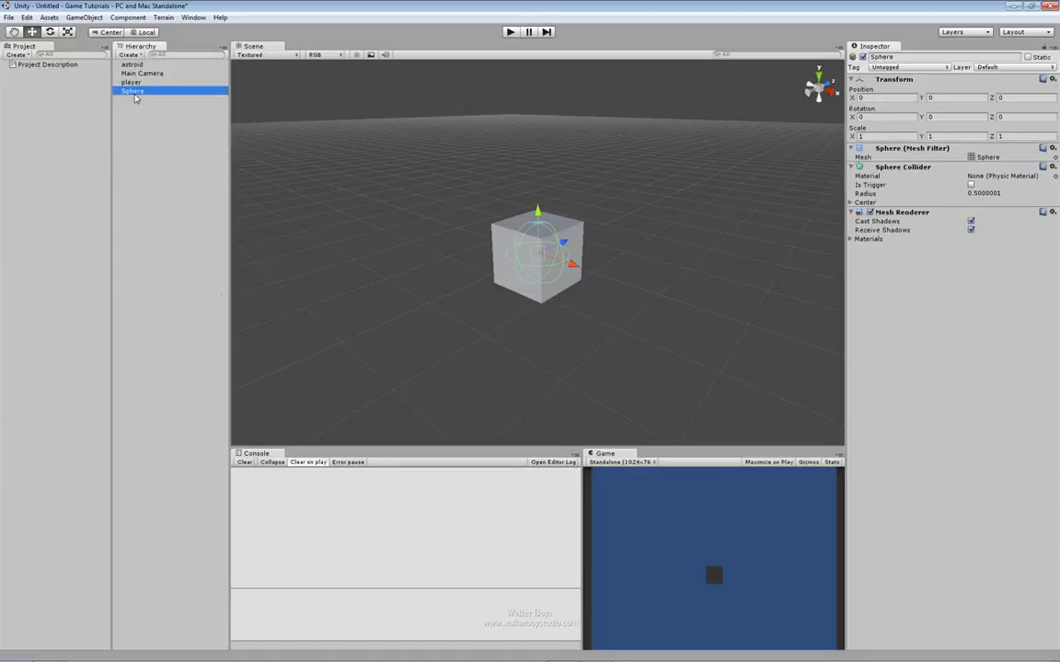
type("bullet")
key("Return")
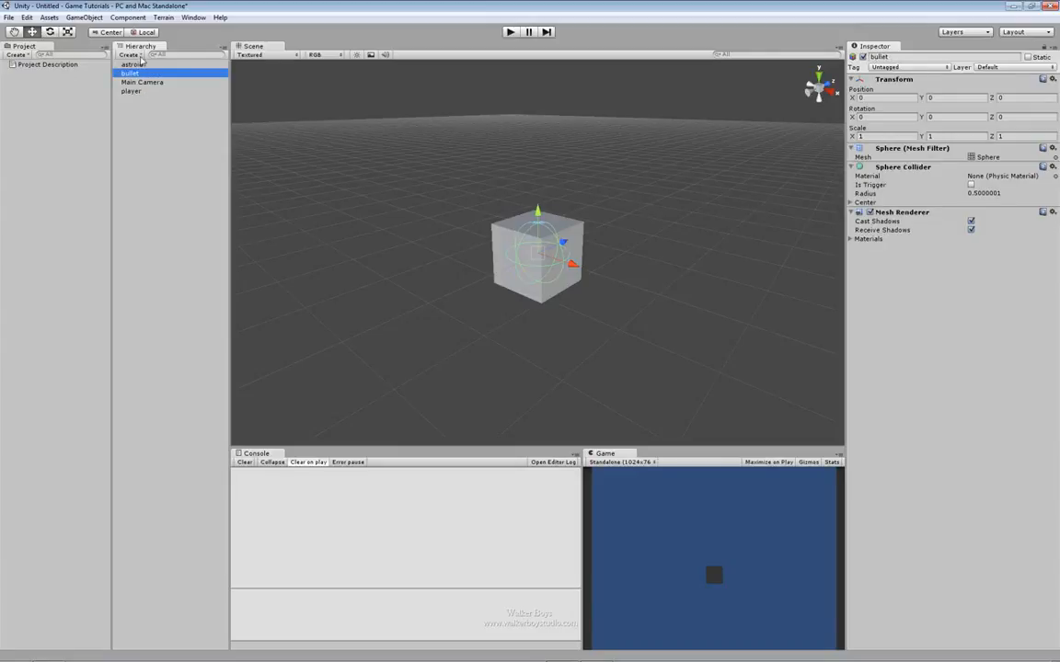
Add a second cube to the scene and rename it "block".
left_click(130, 55)
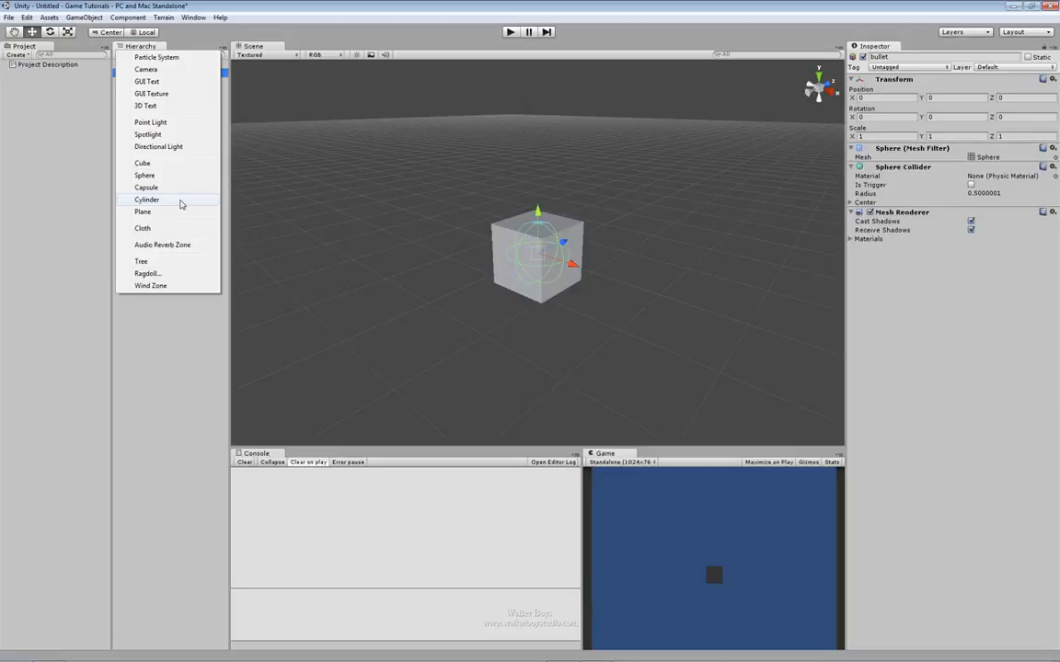
left_click(143, 164)
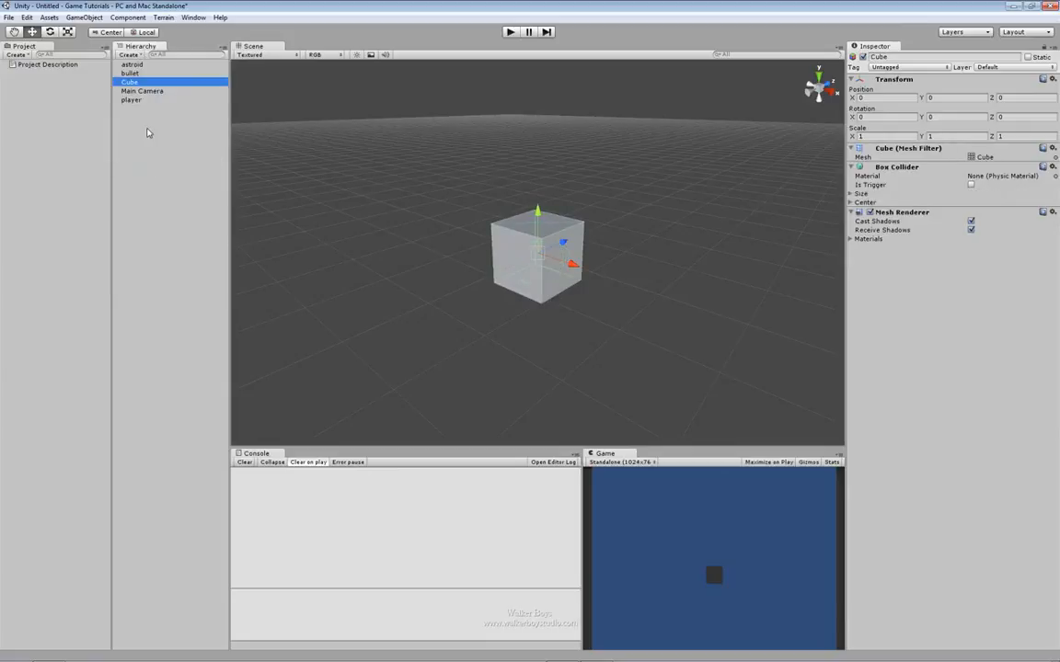
key("F2")
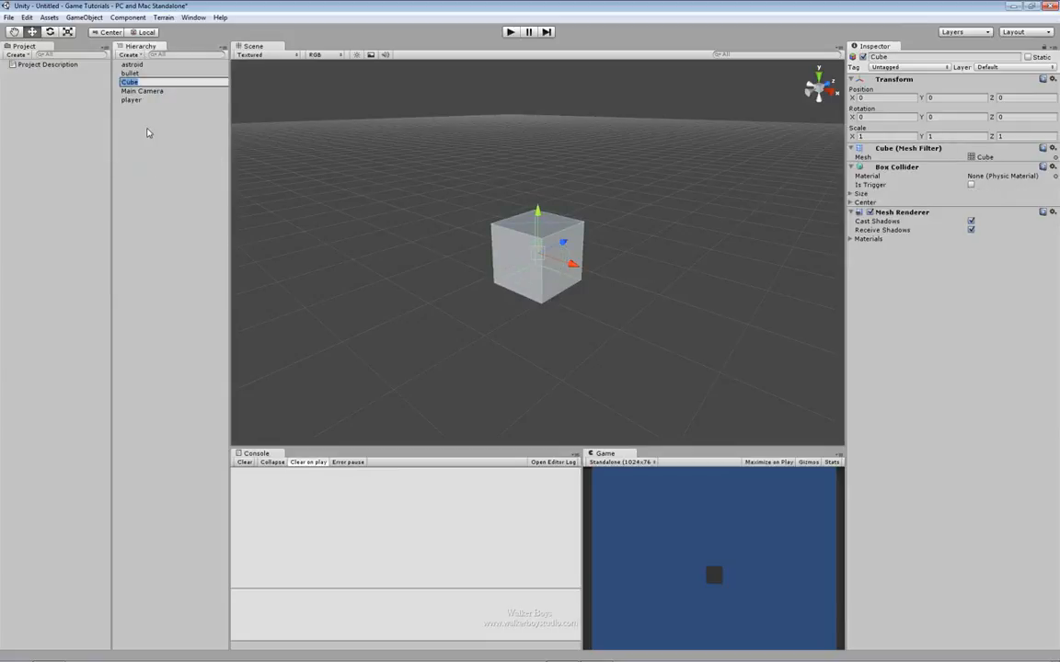
type("block")
key("Return")
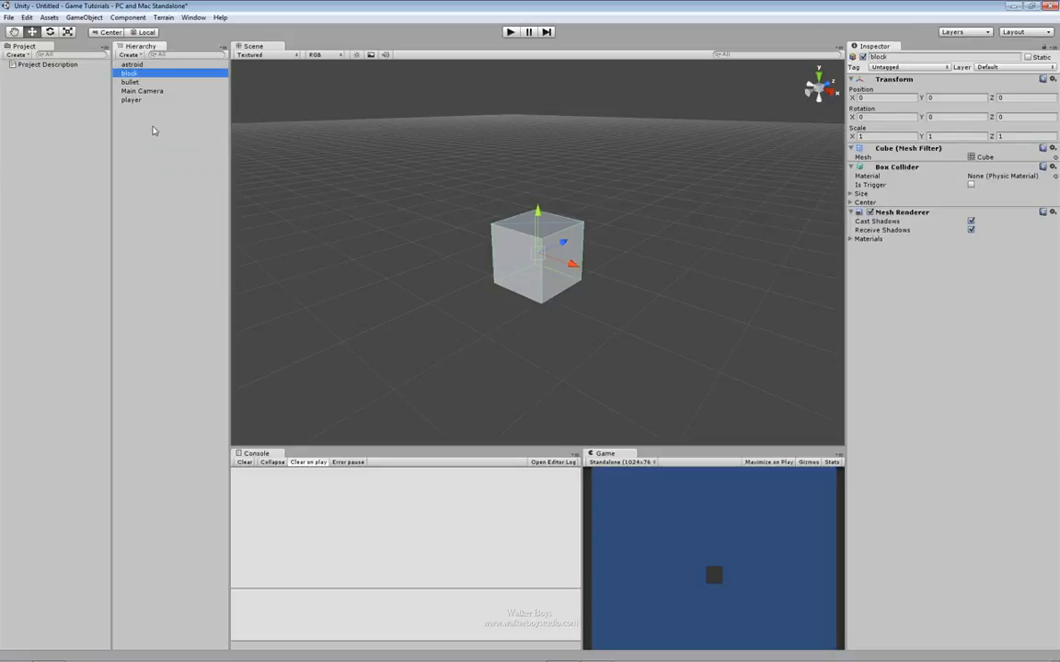
left_click(51, 64)
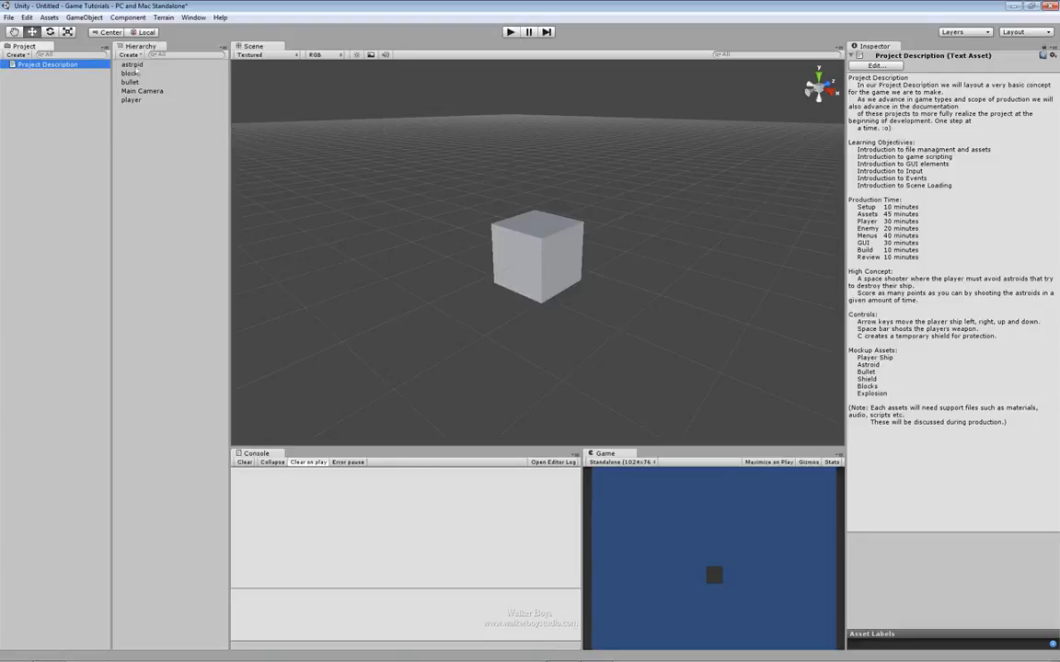
left_click(129, 64)
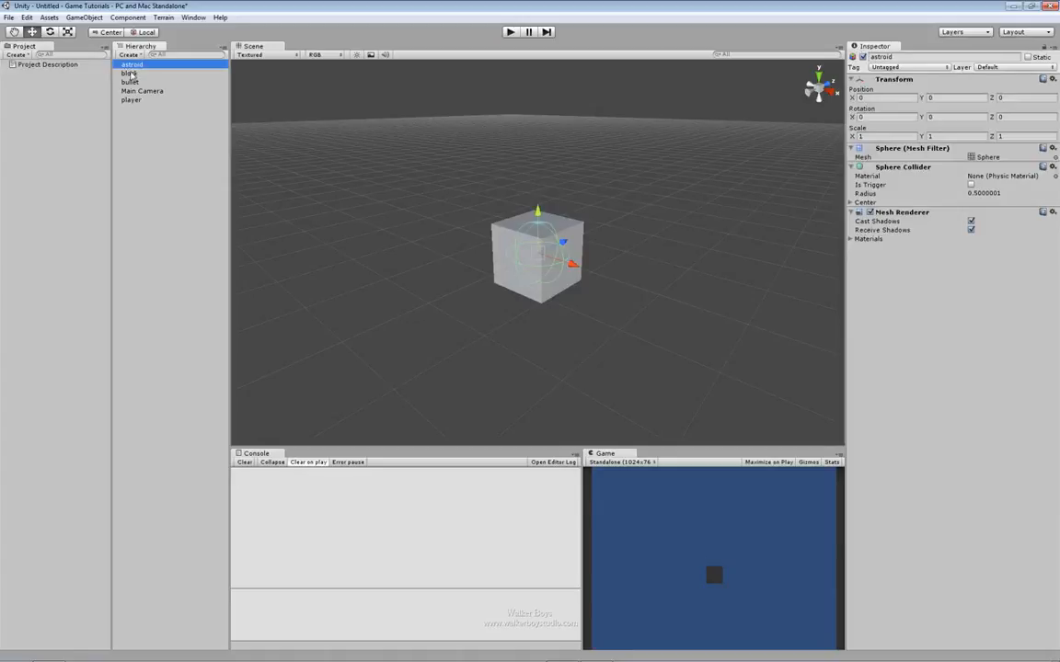
left_click(130, 73)
left_click(130, 83)
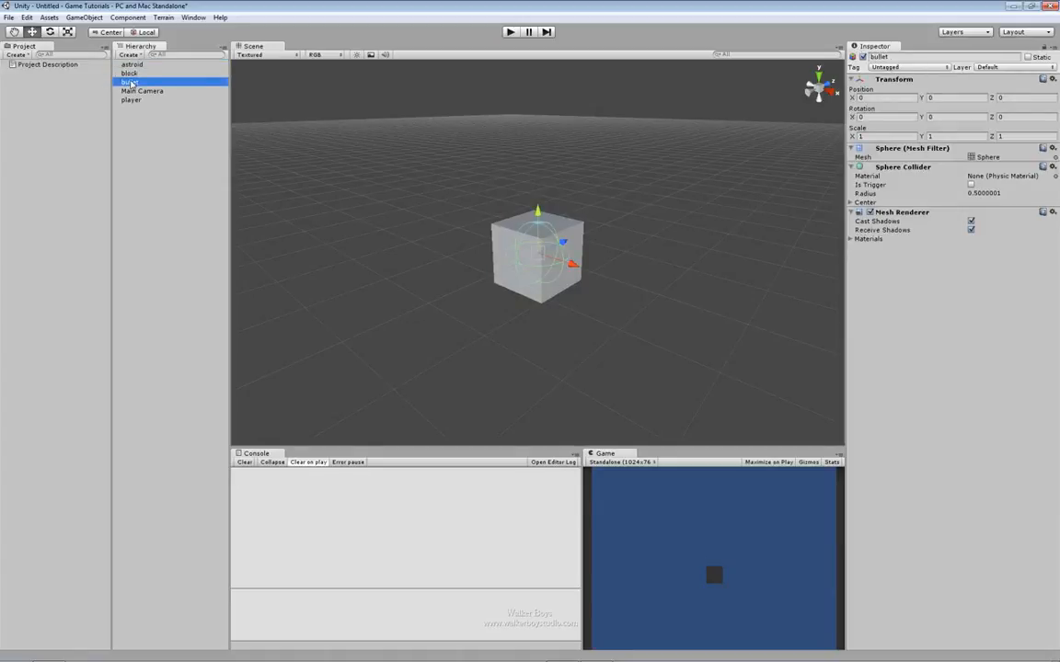
left_click(131, 99)
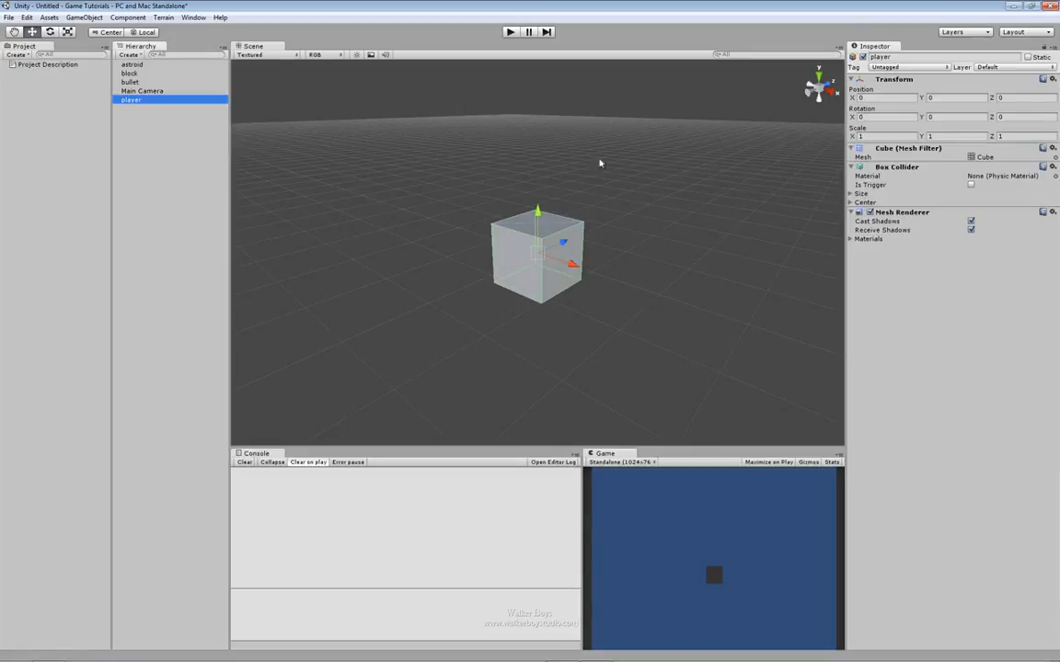
Create a new material asset in the project and name it "mat player".
left_click(19, 55)
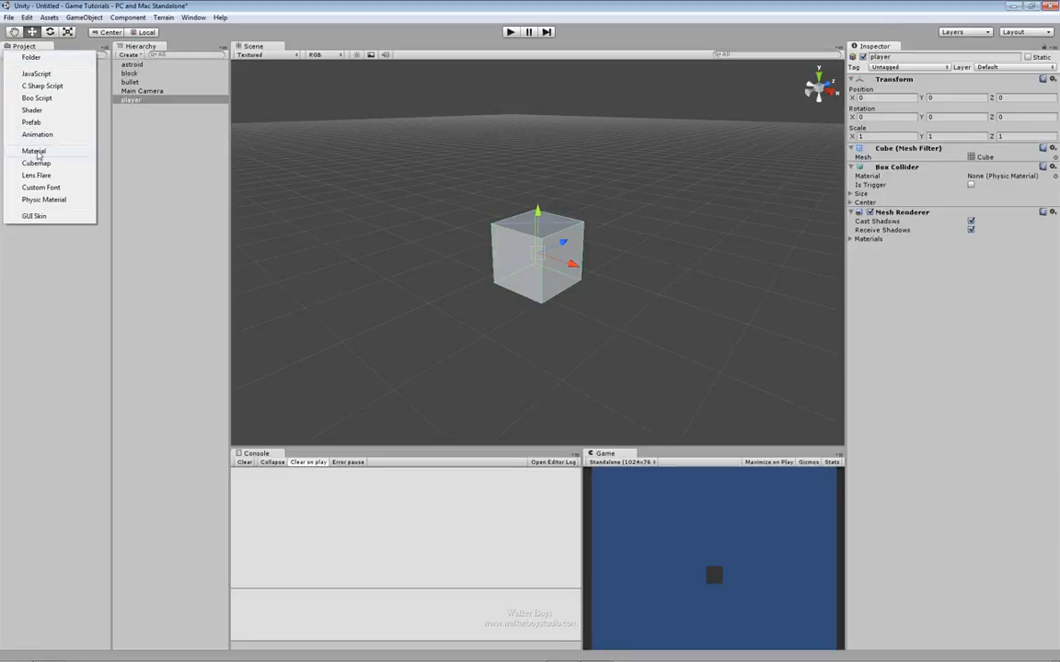
left_click(35, 152)
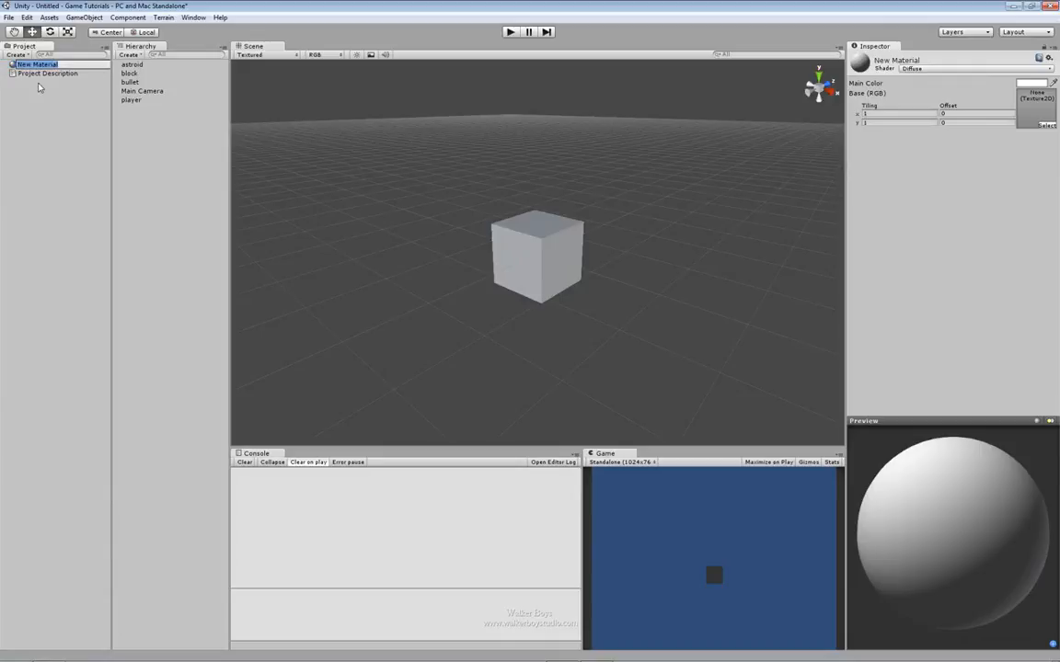
type("mat played")
key("Return")
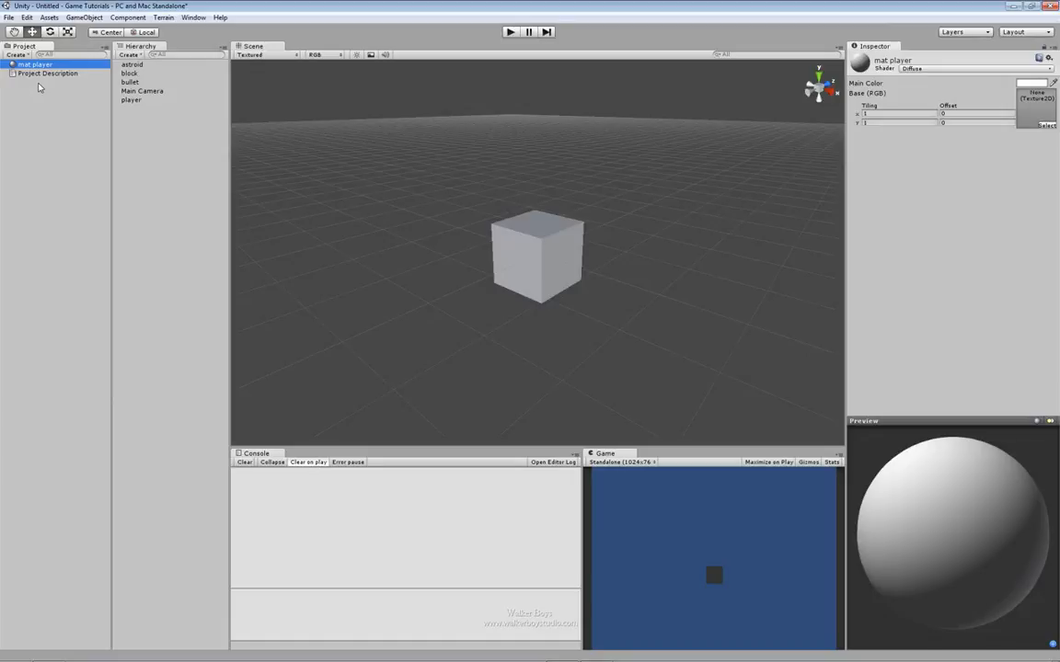
Create another material asset in the project and name it "mat astroid".
left_click(22, 55)
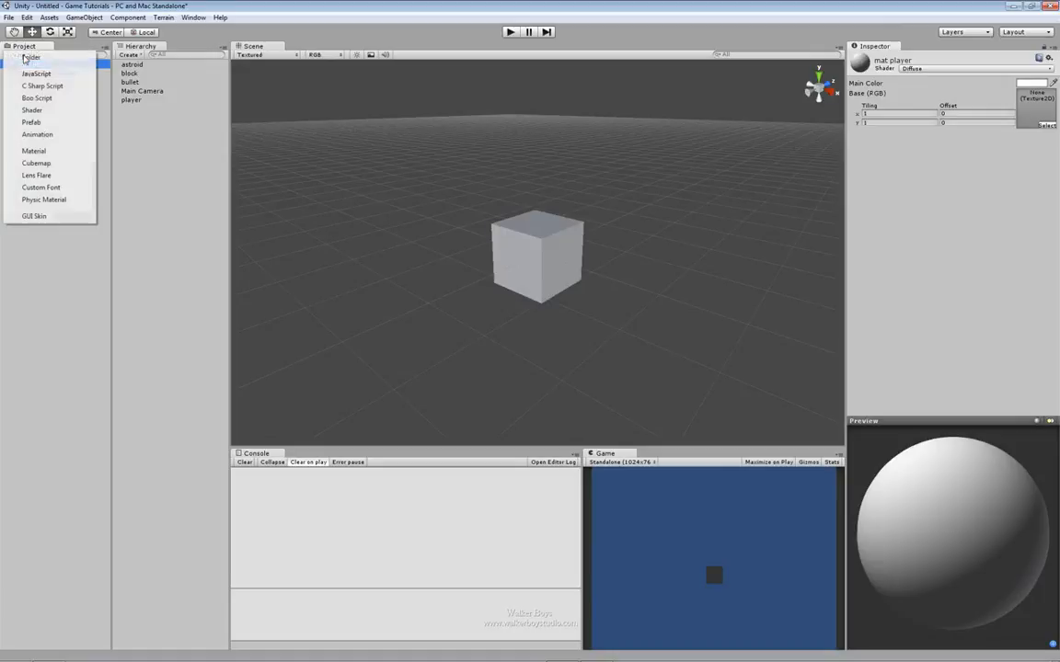
left_click(42, 150)
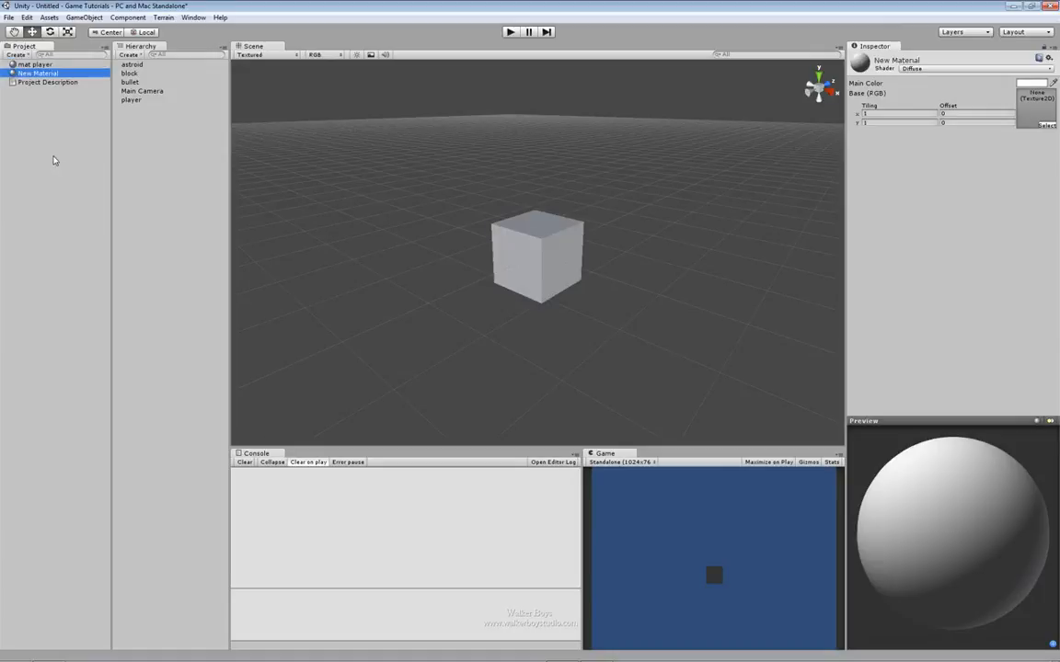
type("mat astroid")
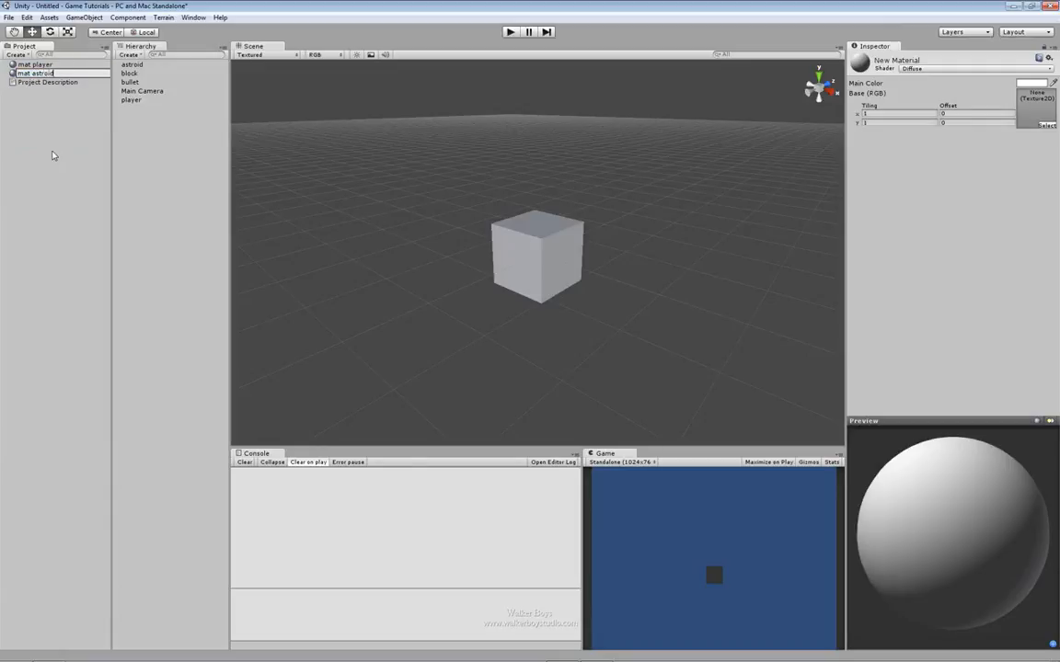
key("Return")
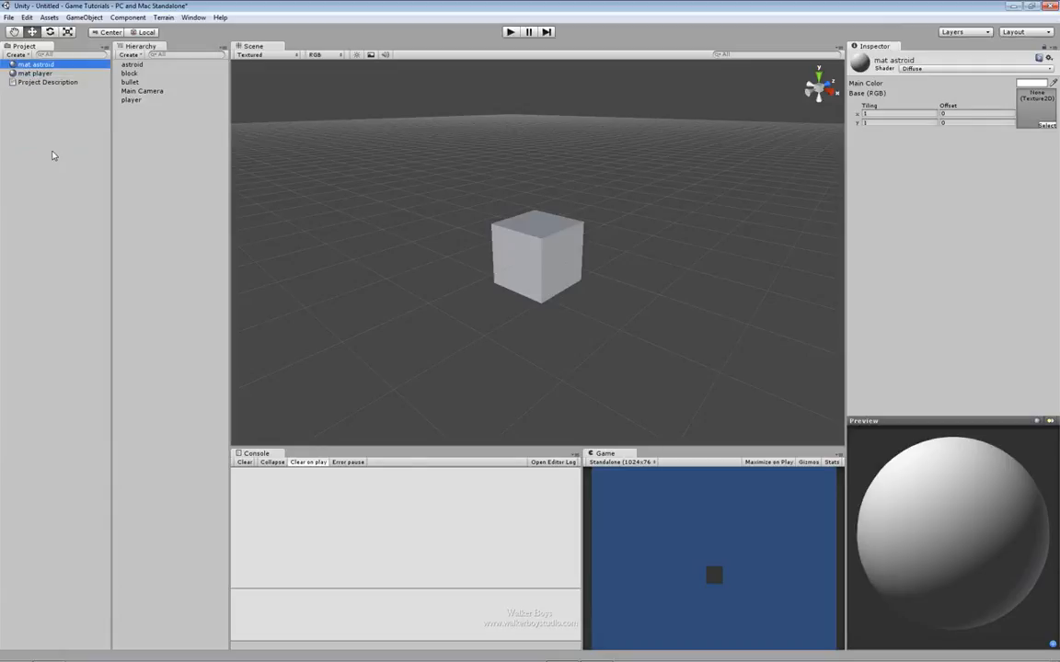
Create a new material asset in the project and name it "mat bullet".
left_click(15, 54)
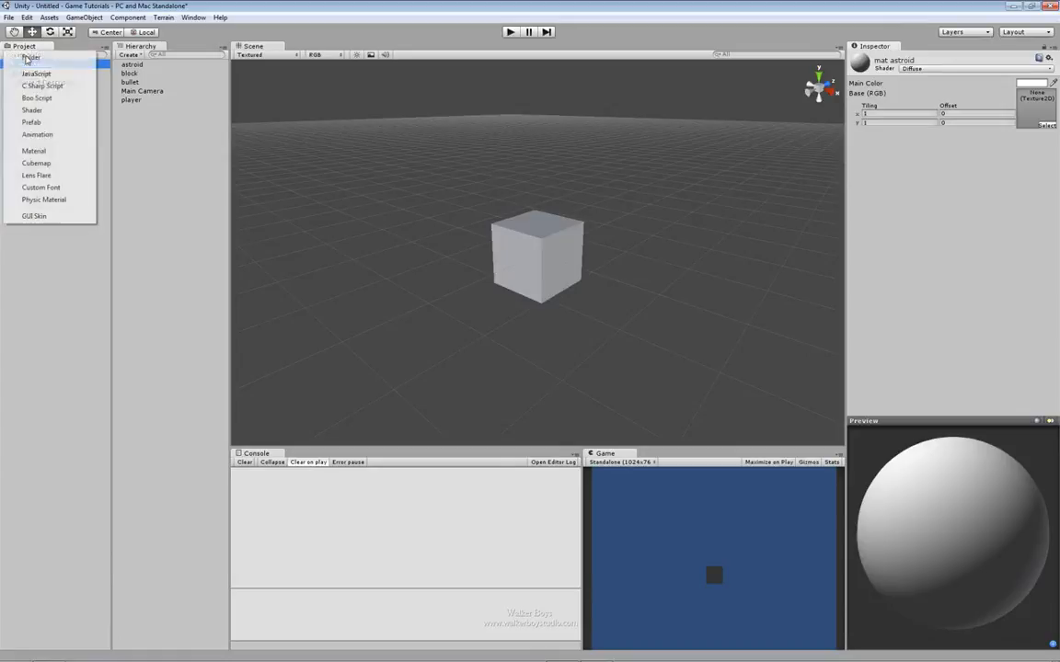
left_click(50, 153)
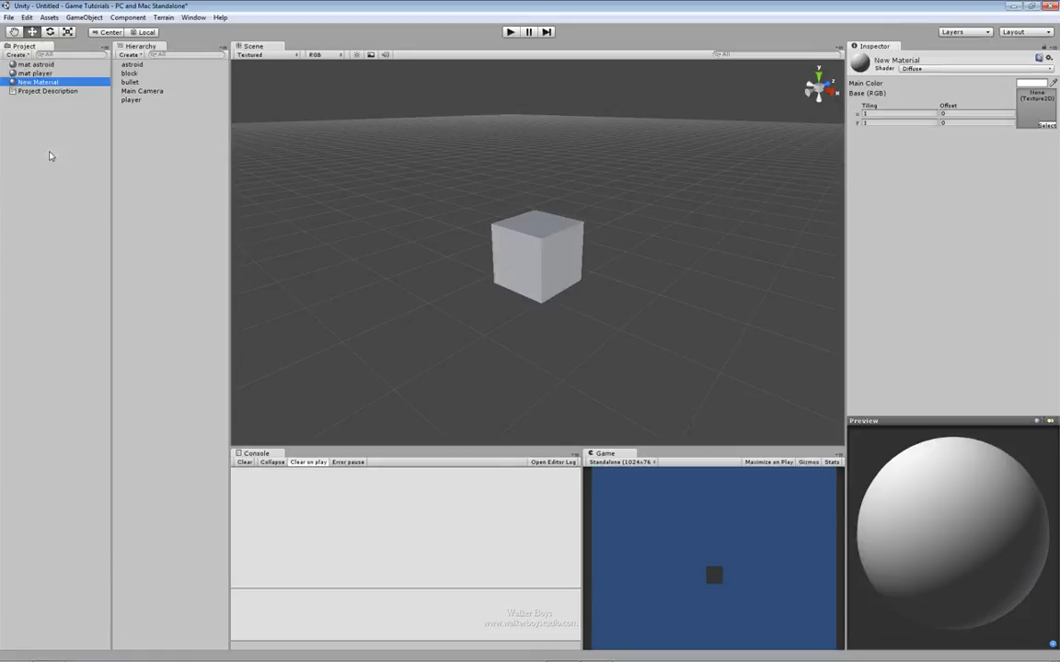
type("mat bullet")
key("Return")
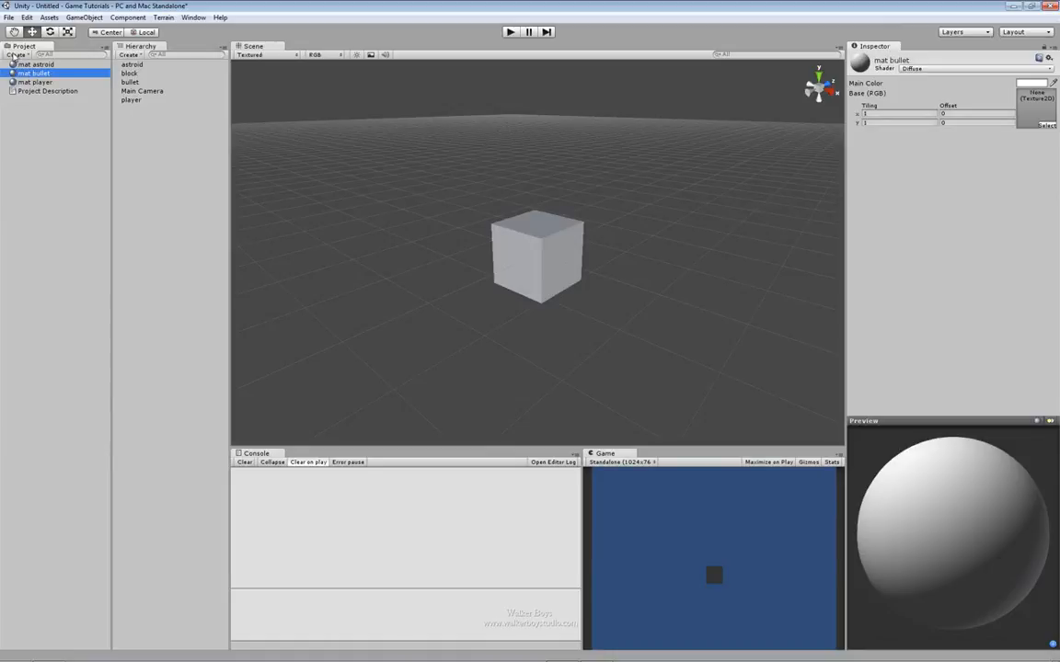
Create a fourth material asset in the project and rename it "mat block".
left_click(16, 55)
left_click(37, 149)
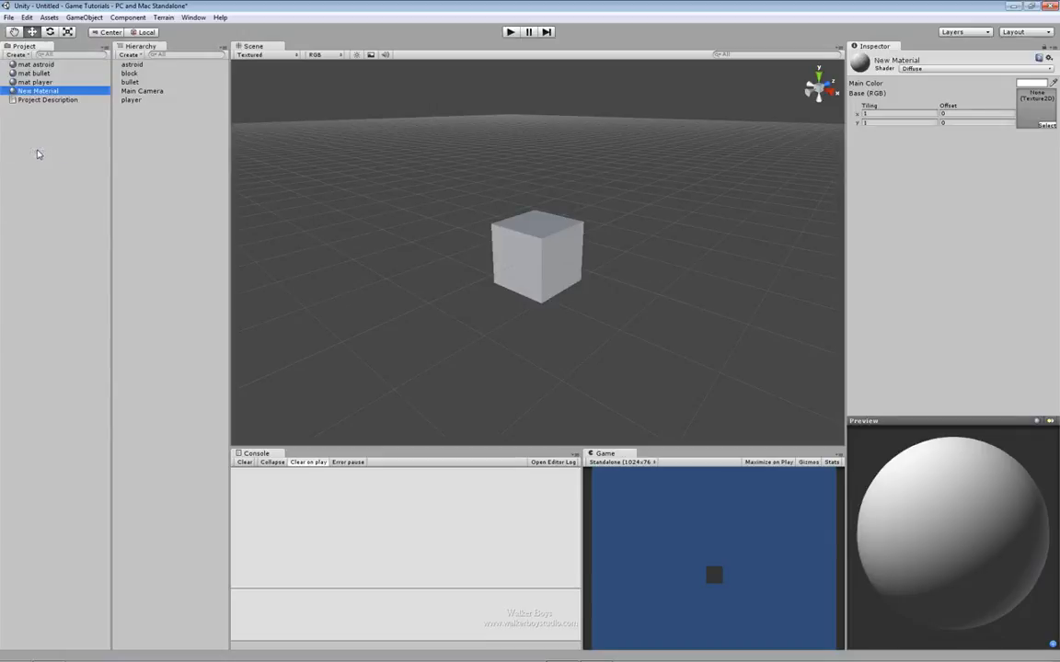
type("mat block")
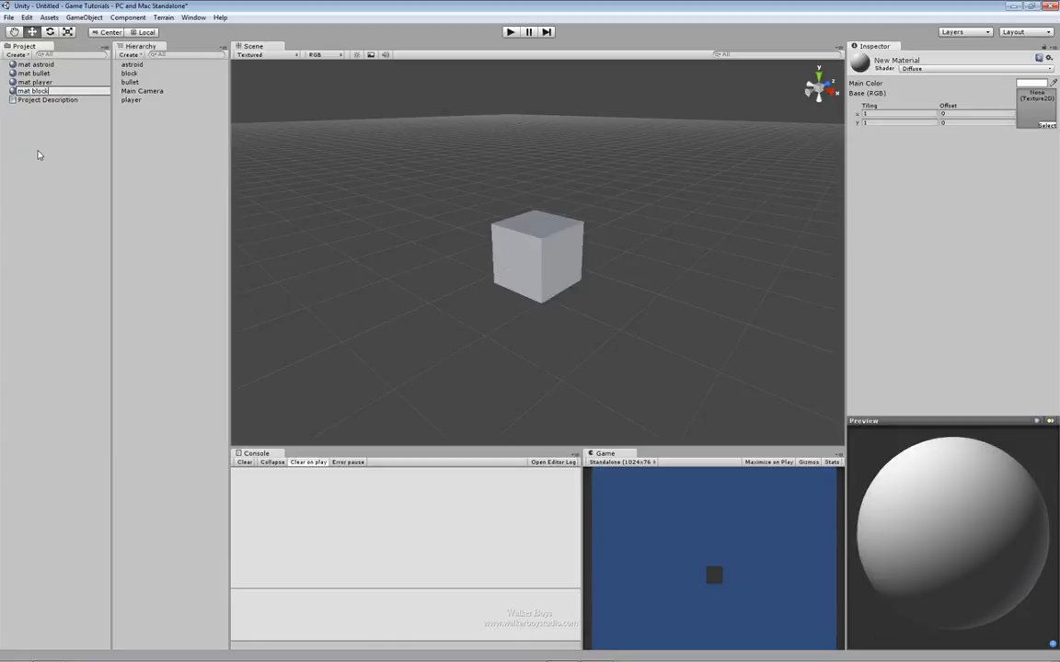
left_click(46, 101)
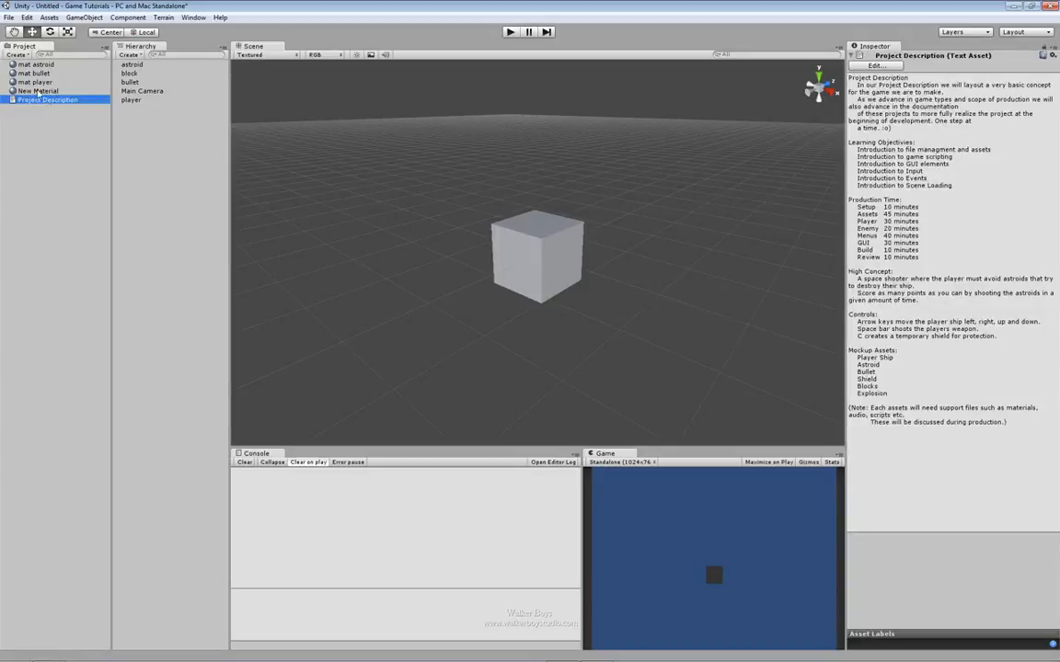
left_click(35, 91)
key("F2")
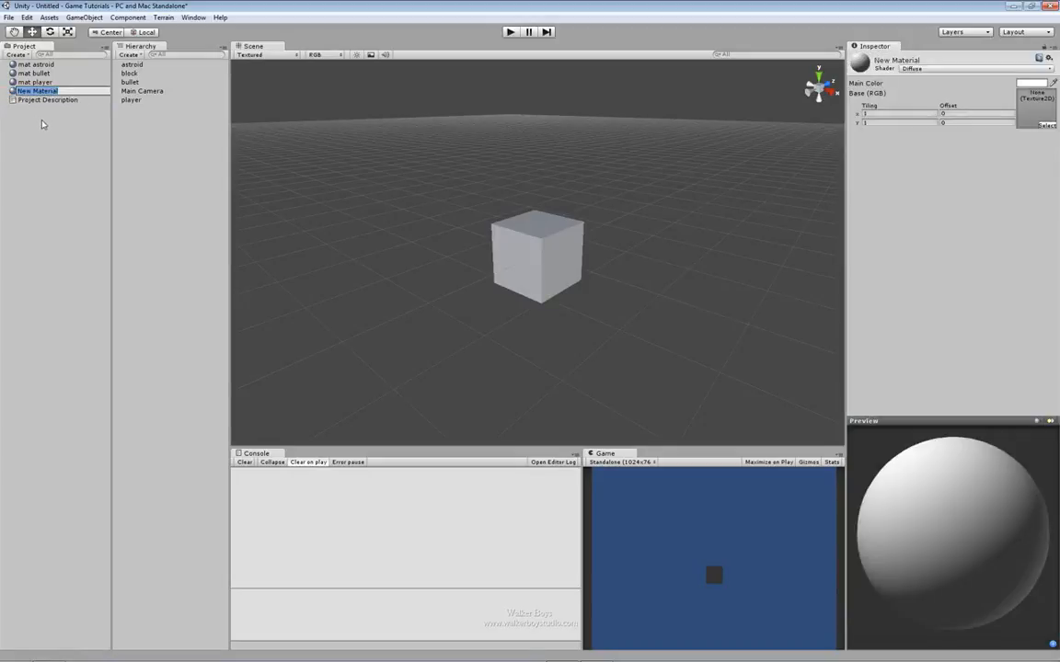
type("mat block")
key("Return")
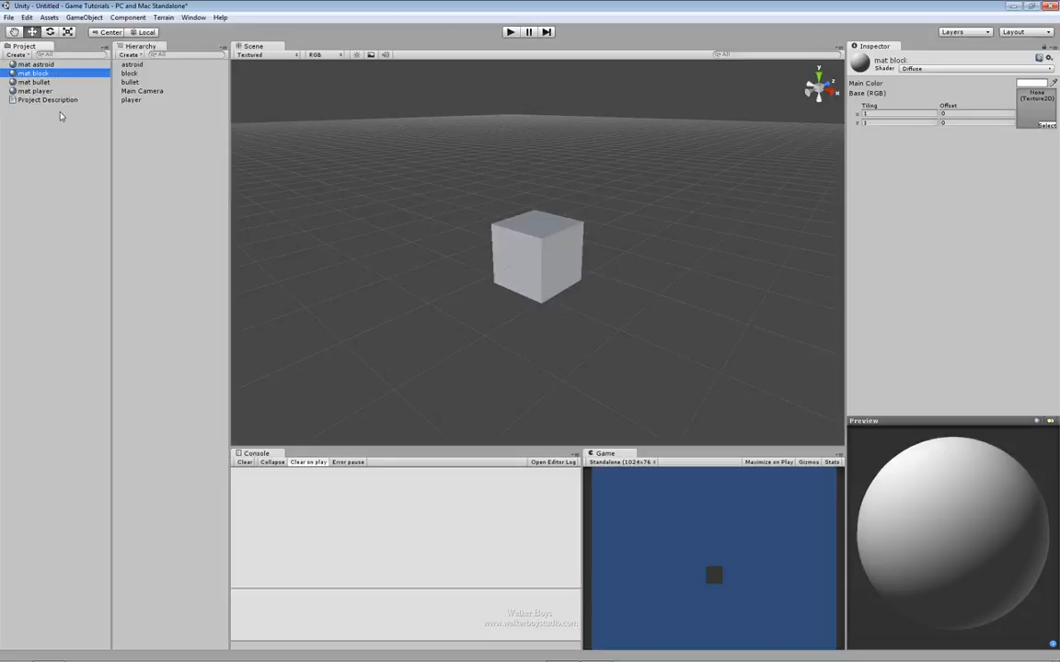
left_click(20, 66)
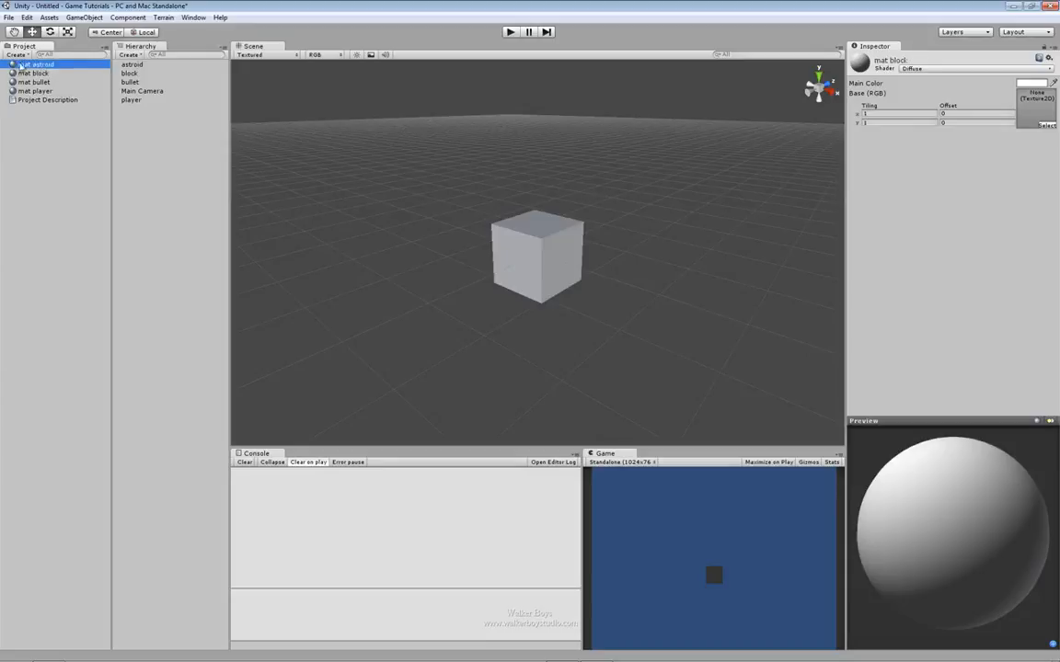
left_click(28, 90, "shift")
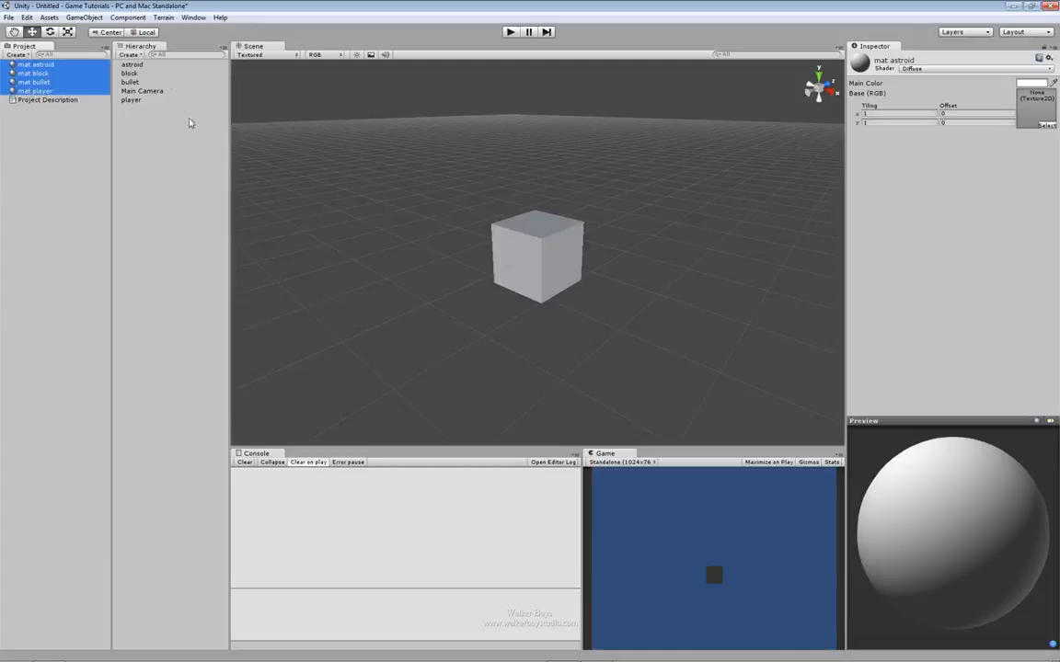
left_click(38, 111)
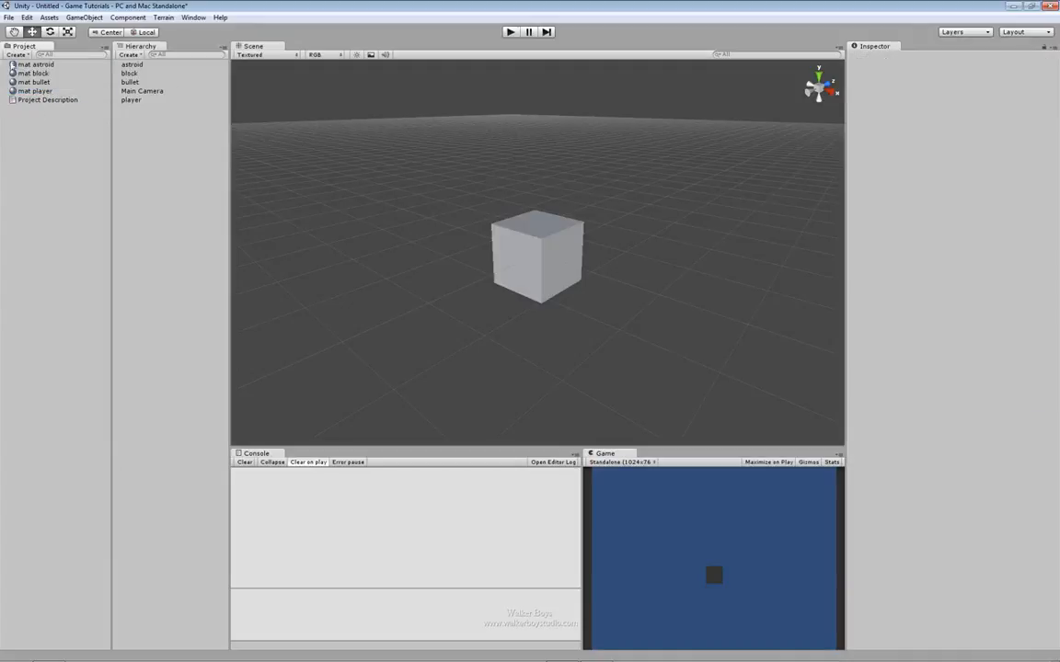
left_click(119, 98)
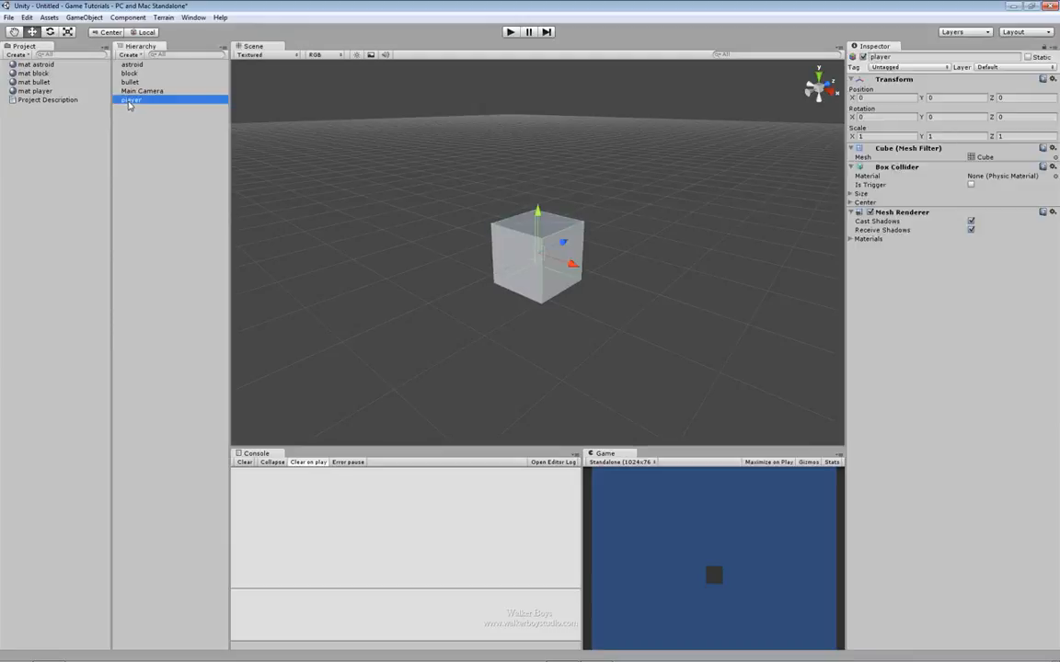
Create a new JavaScript asset in the project and name it "script player".
left_click(17, 55)
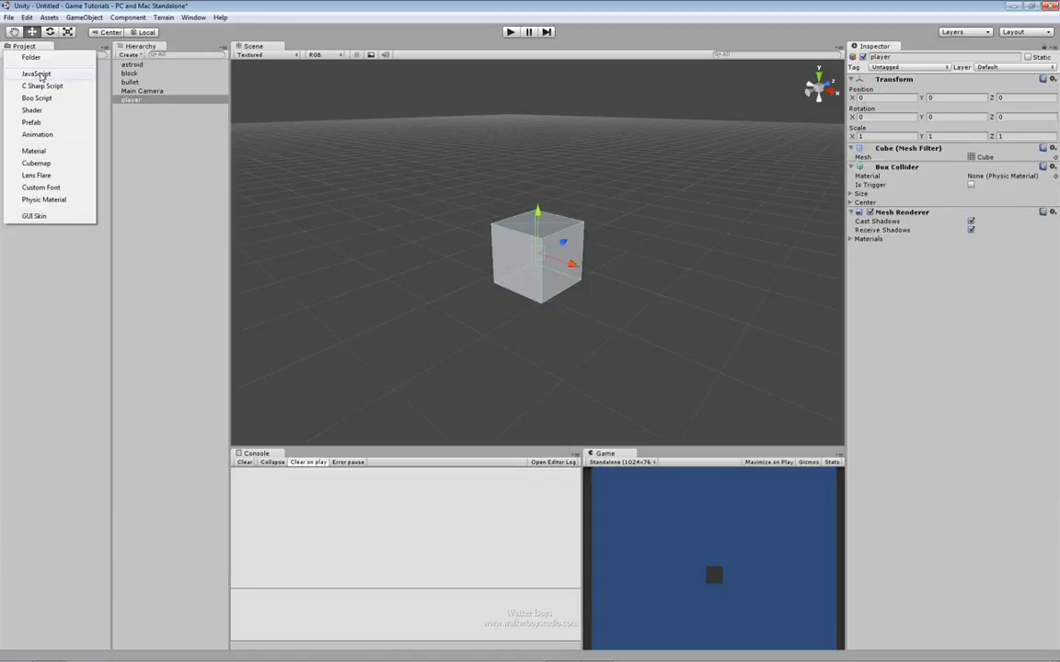
left_click(37, 74)
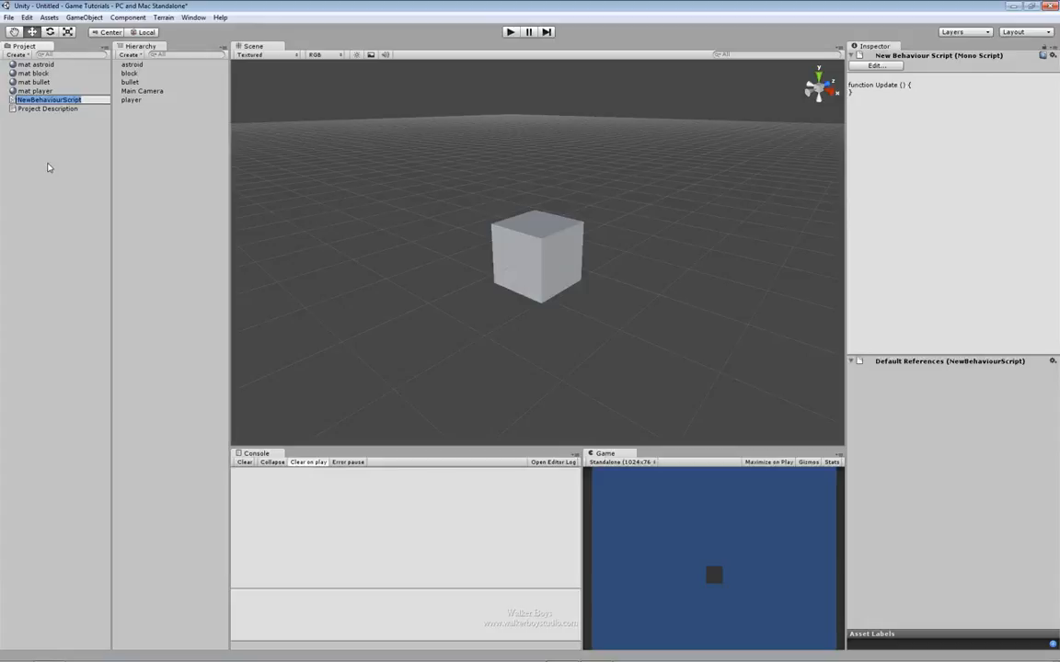
type("script player")
key("Return")
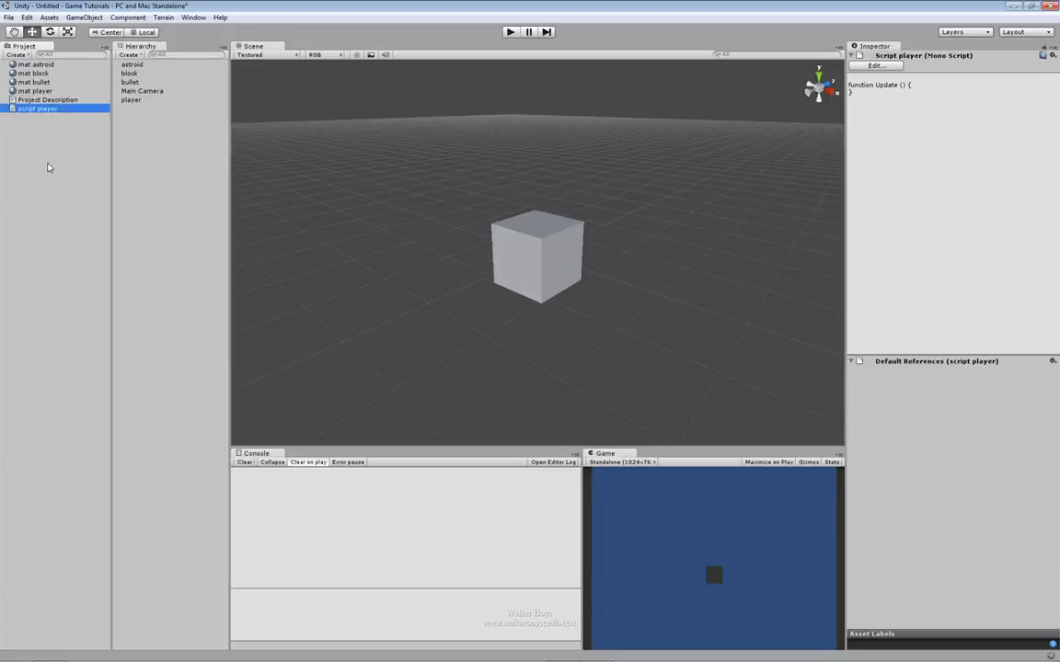
Create a second JavaScript asset in the project and name it "script astroid".
left_click(25, 53)
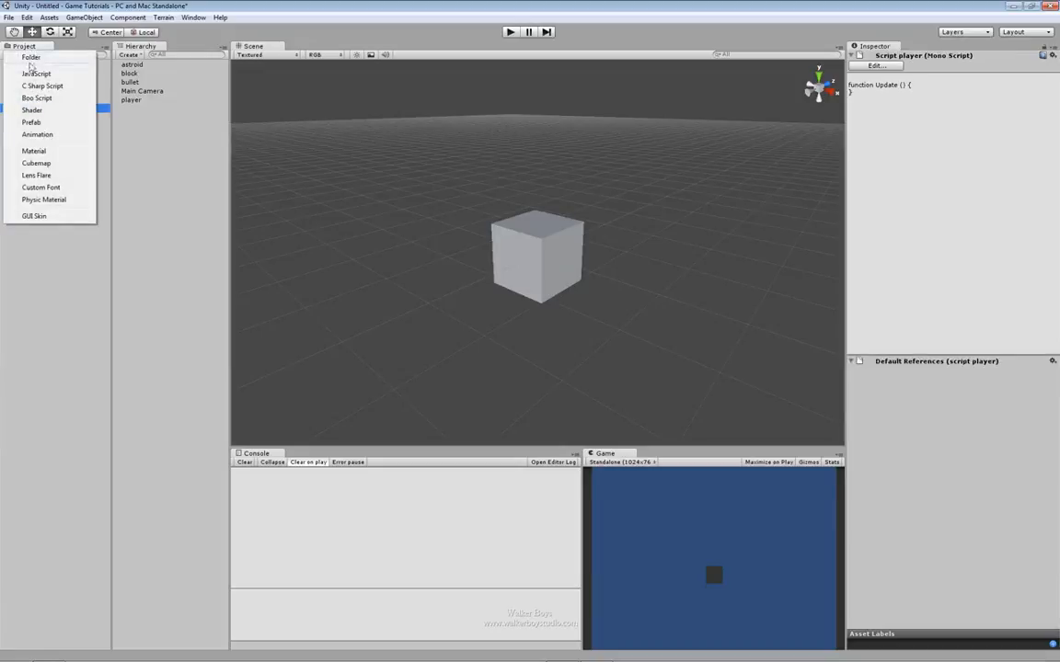
left_click(35, 73)
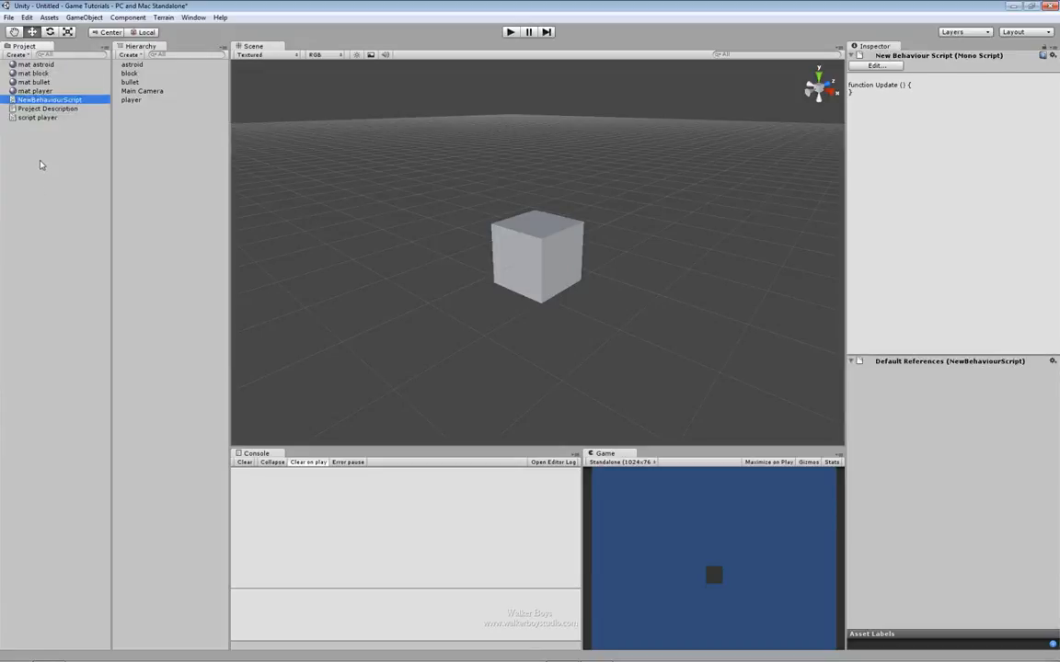
type("script")
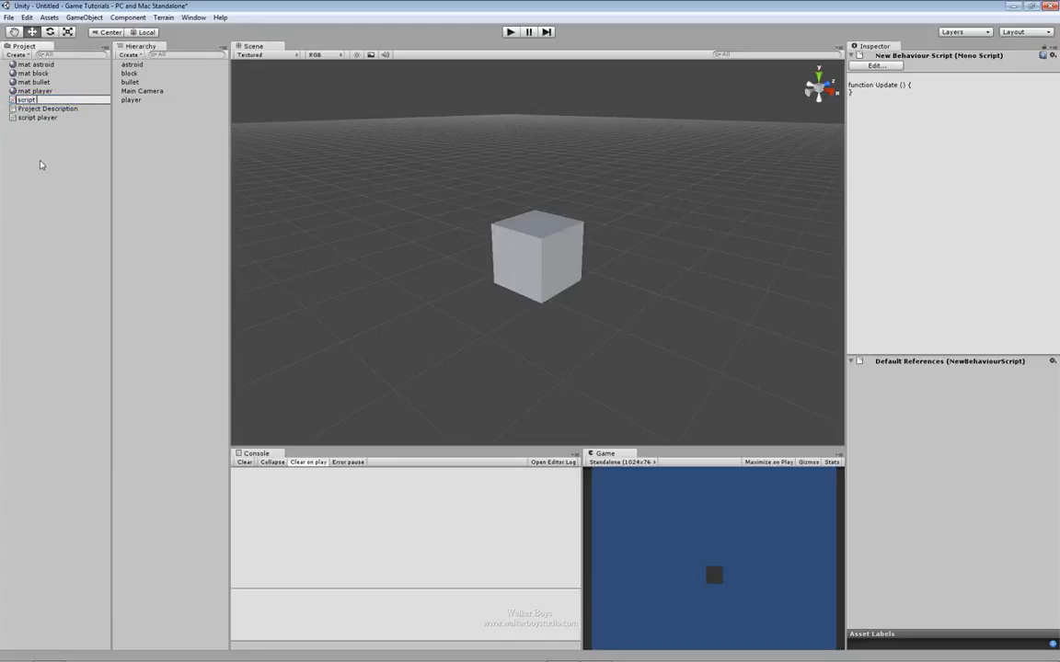
type(" astroid")
key("Return")
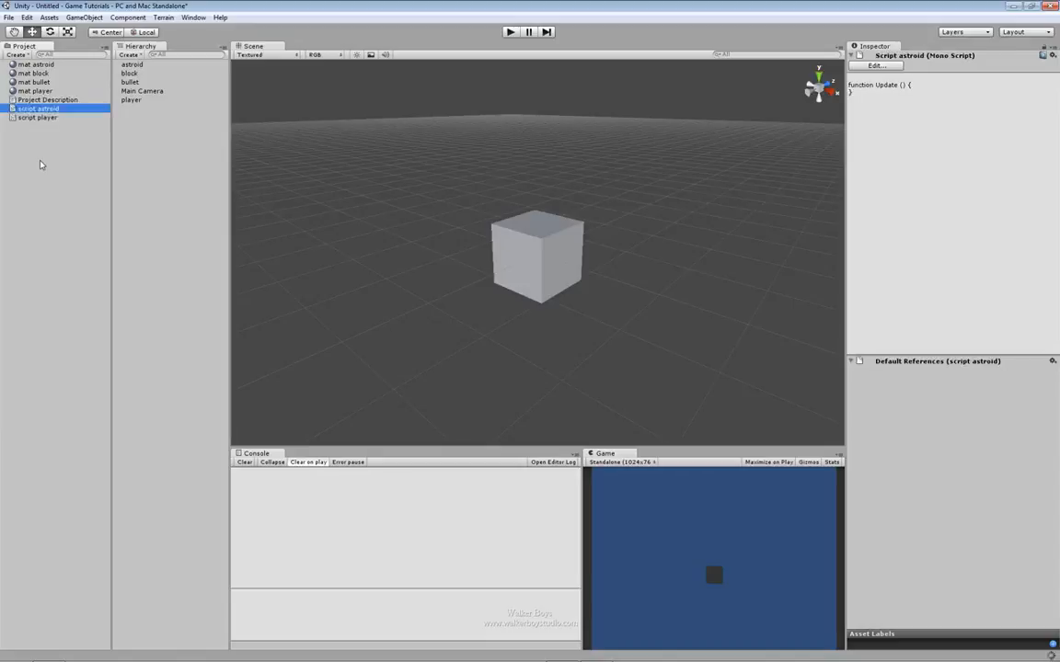
Create another JavaScript asset in the project and name it "script block".
left_click(26, 55)
left_click(37, 72)
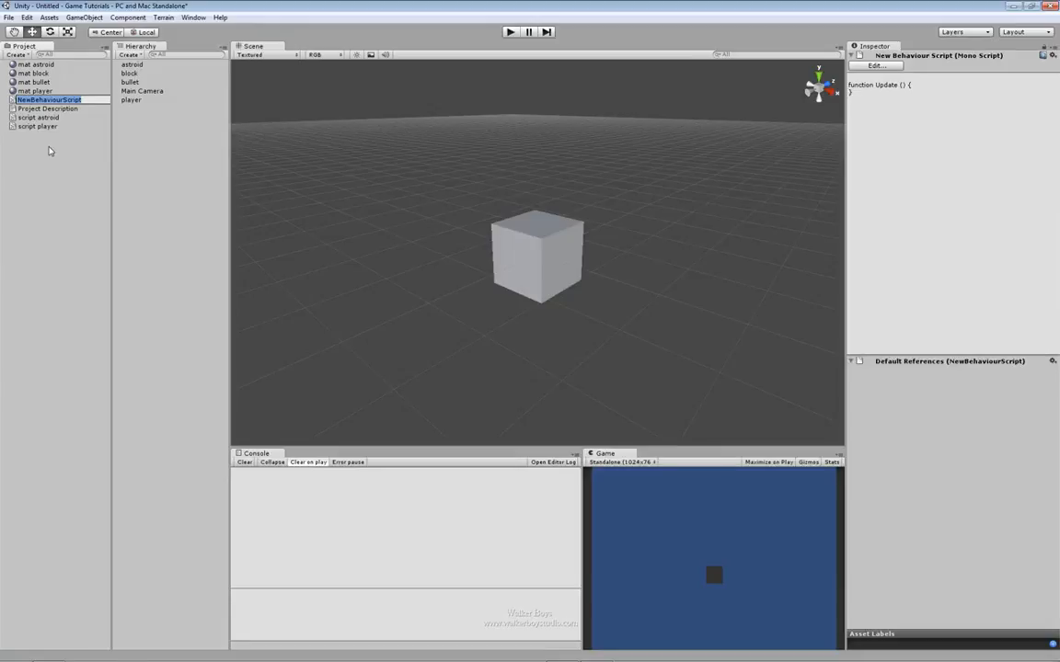
type("script block")
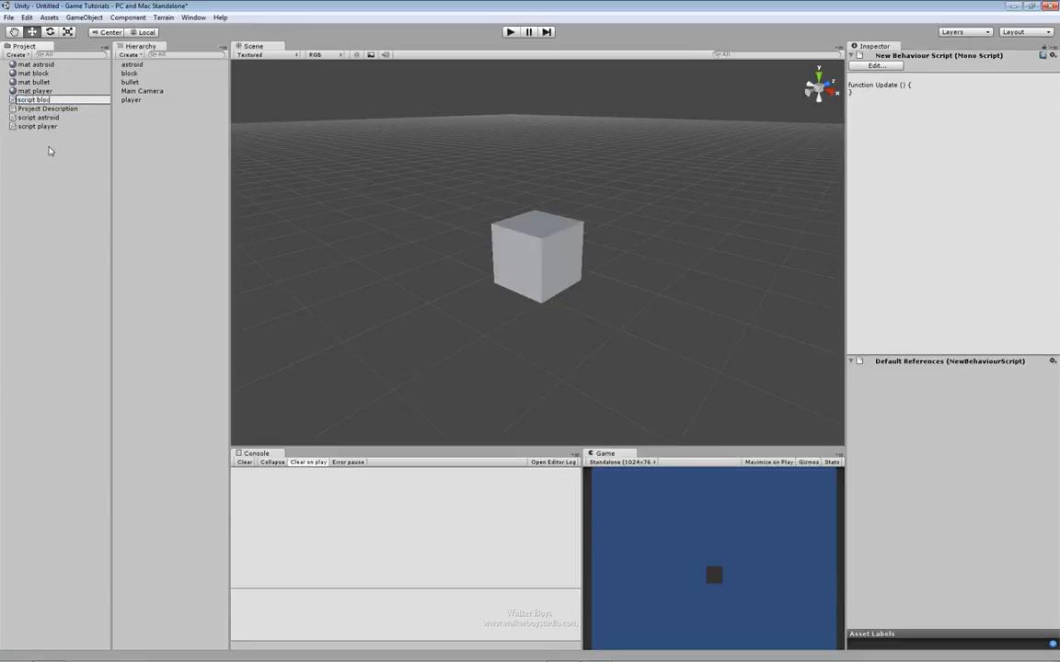
key("Return")
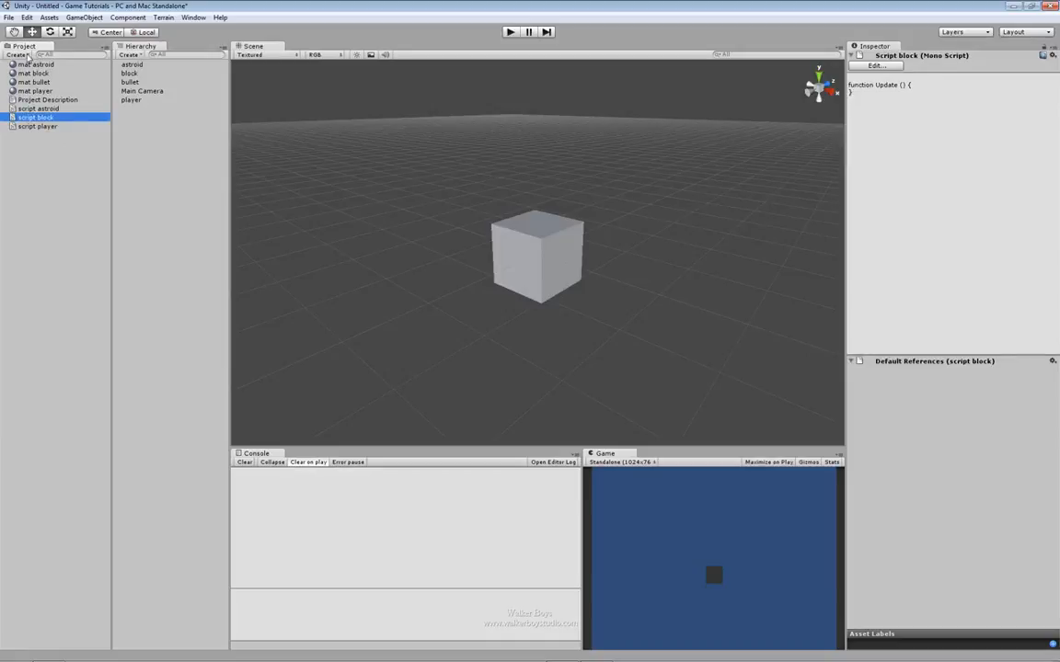
Create a fourth JavaScript asset in the project and rename it "script bullet".
left_click(24, 55)
left_click(33, 73)
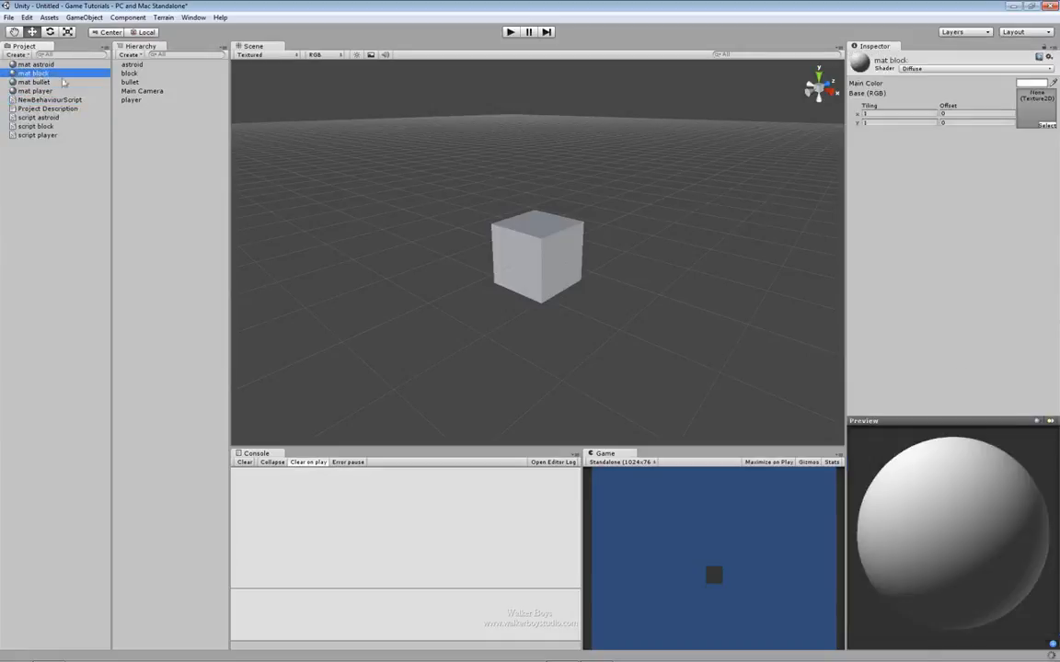
left_click(37, 99)
left_click(37, 101)
type("script")
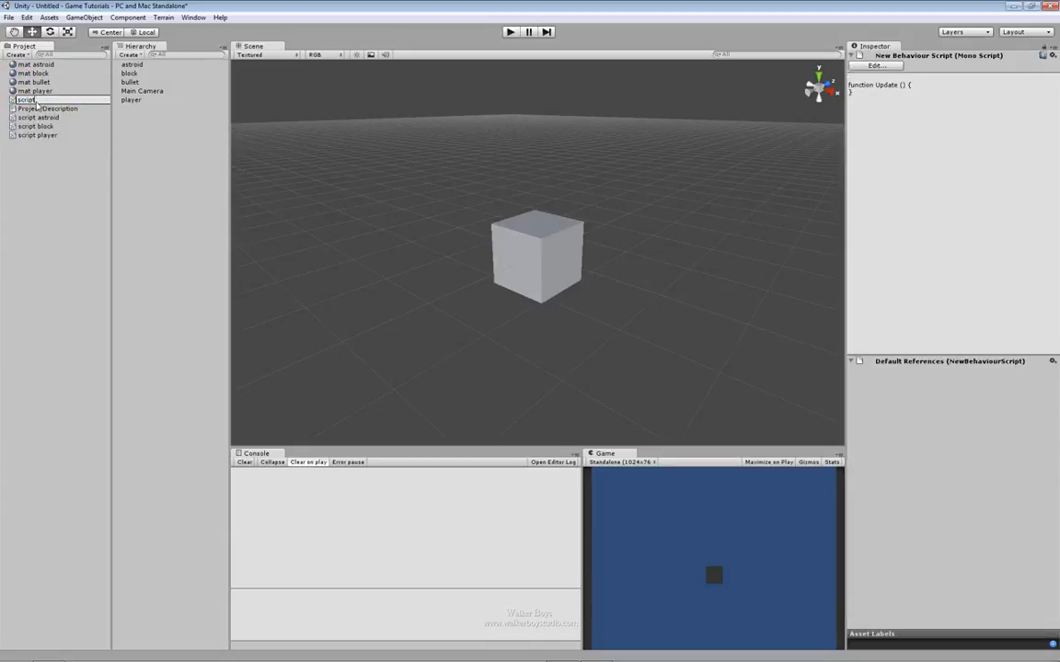
type(" bullet")
key("Return")
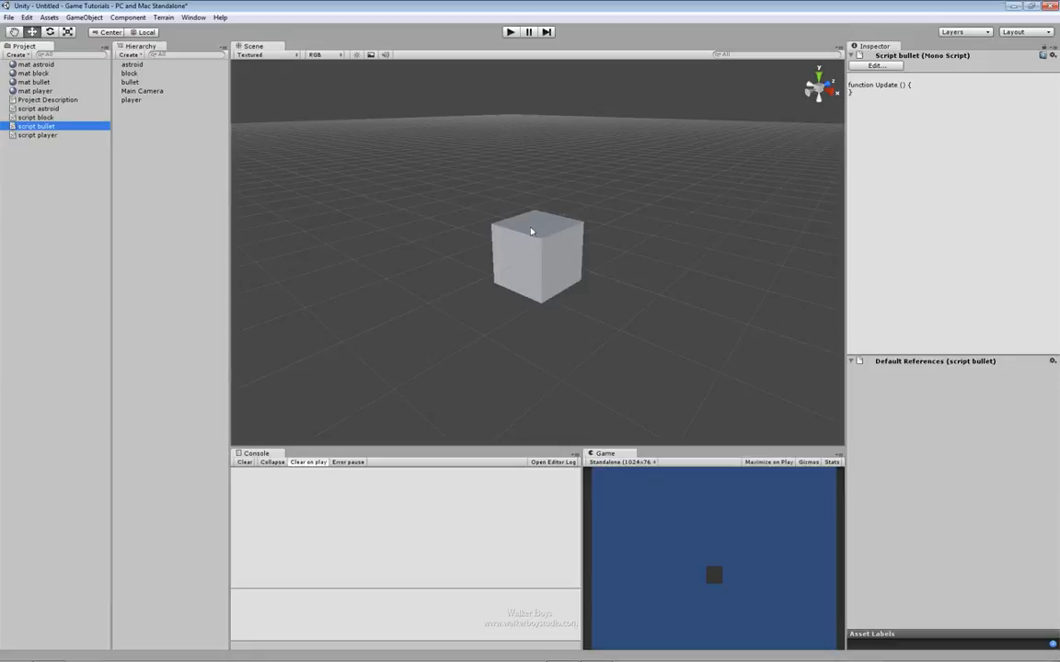
Create an empty prefab in the project and name it "prefab astroid".
left_click(24, 55)
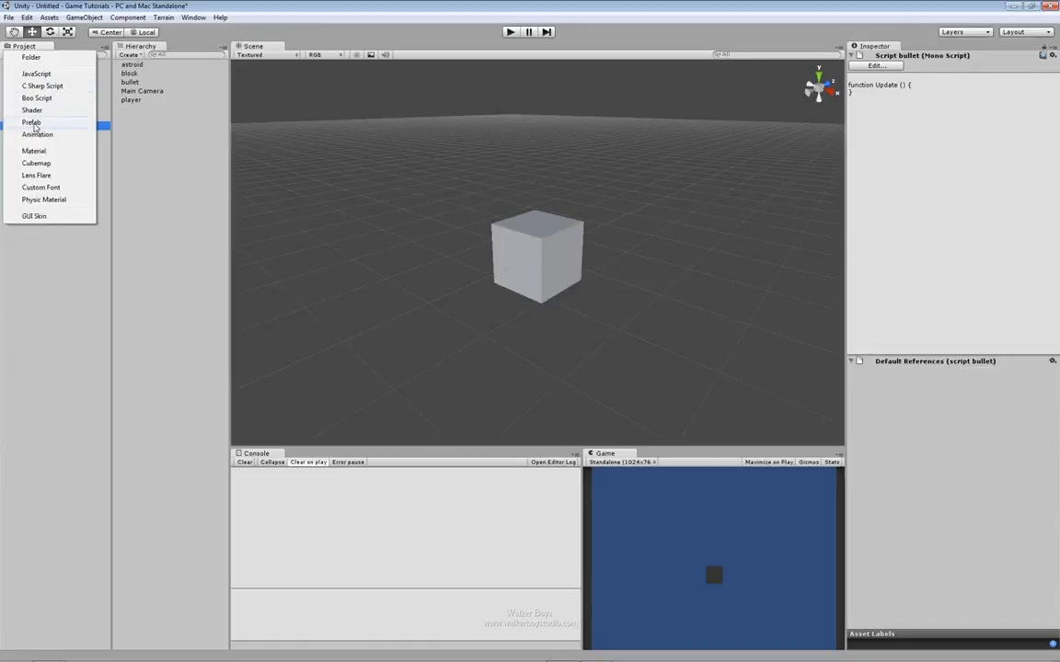
left_click(33, 123)
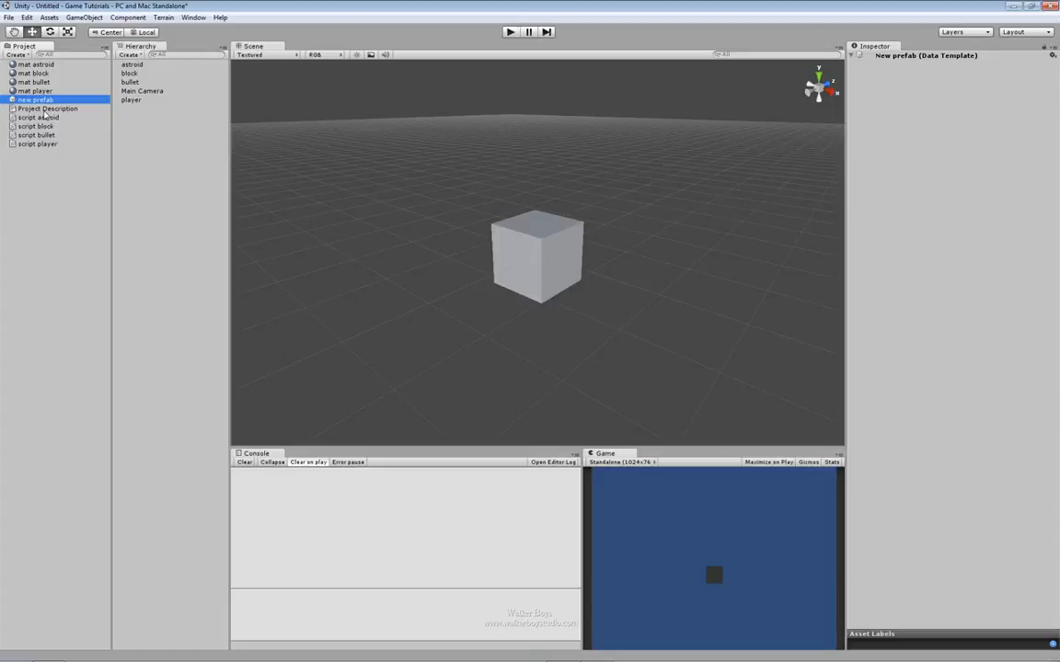
type("pl")
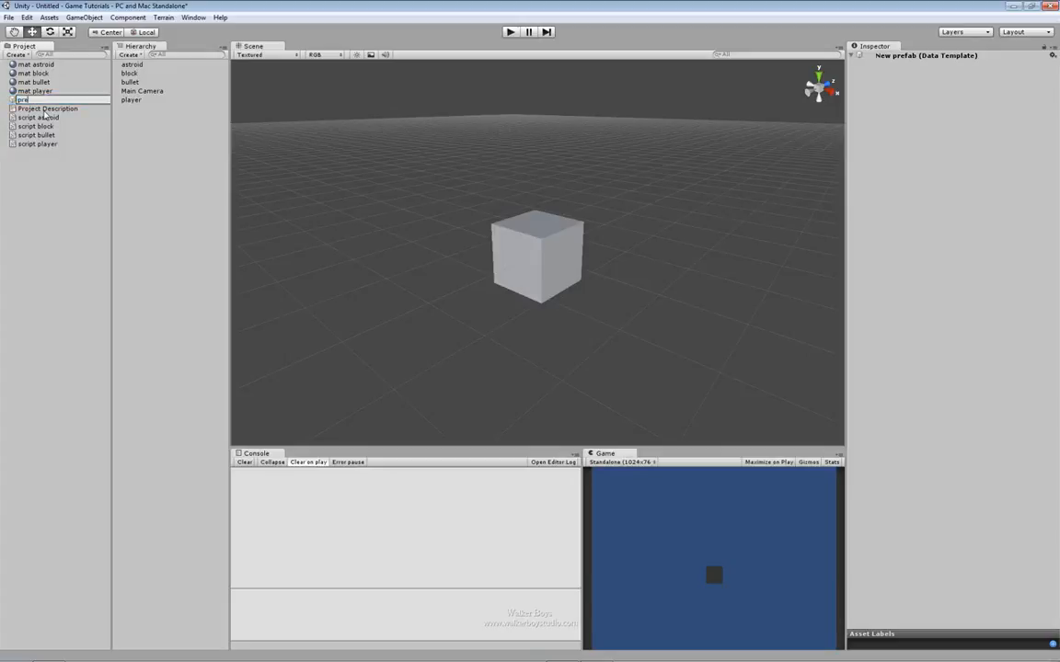
type("efab astroid")
key("Return")
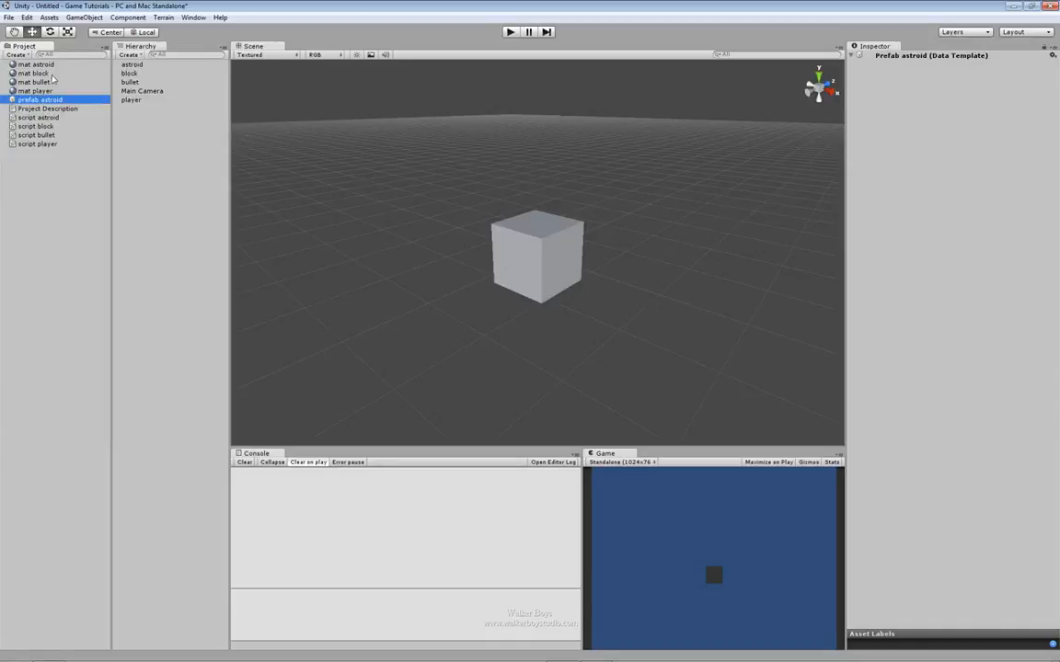
Create a second empty prefab in the project and name it "prefab player".
left_click(20, 55)
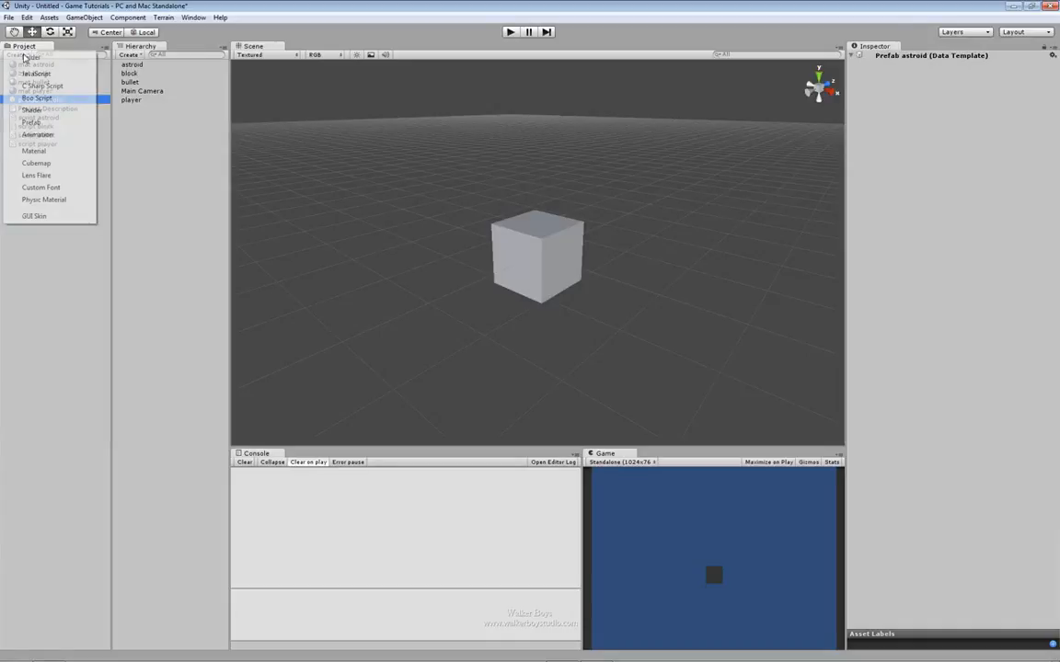
left_click(46, 122)
type("prefab player")
key("Return")
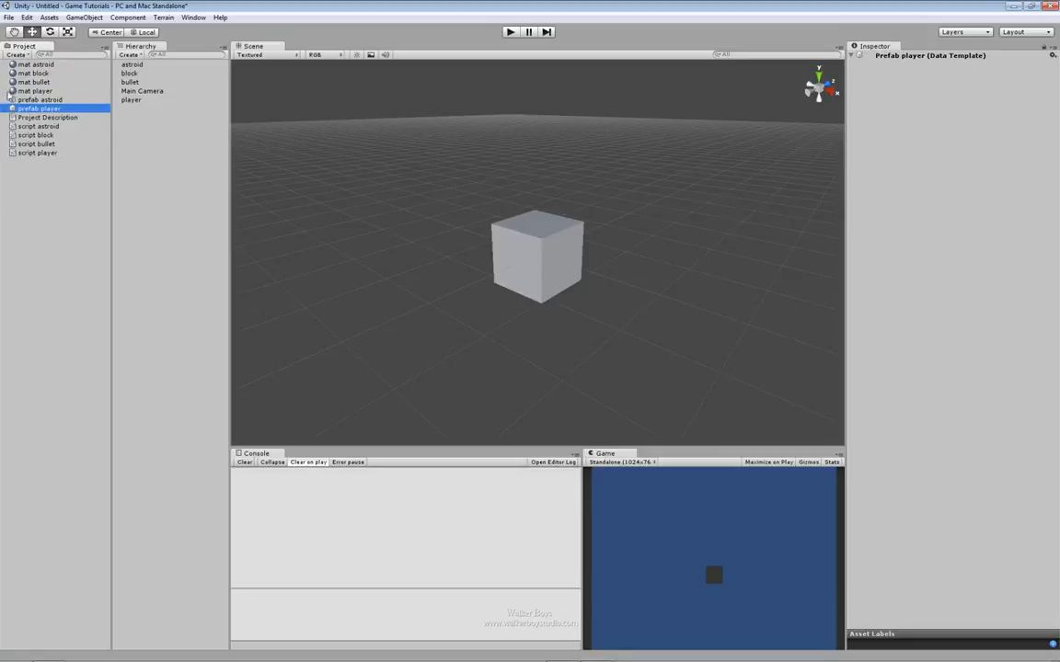
Create another empty prefab in the project and name it "prefab block".
left_click(17, 54)
left_click(37, 122)
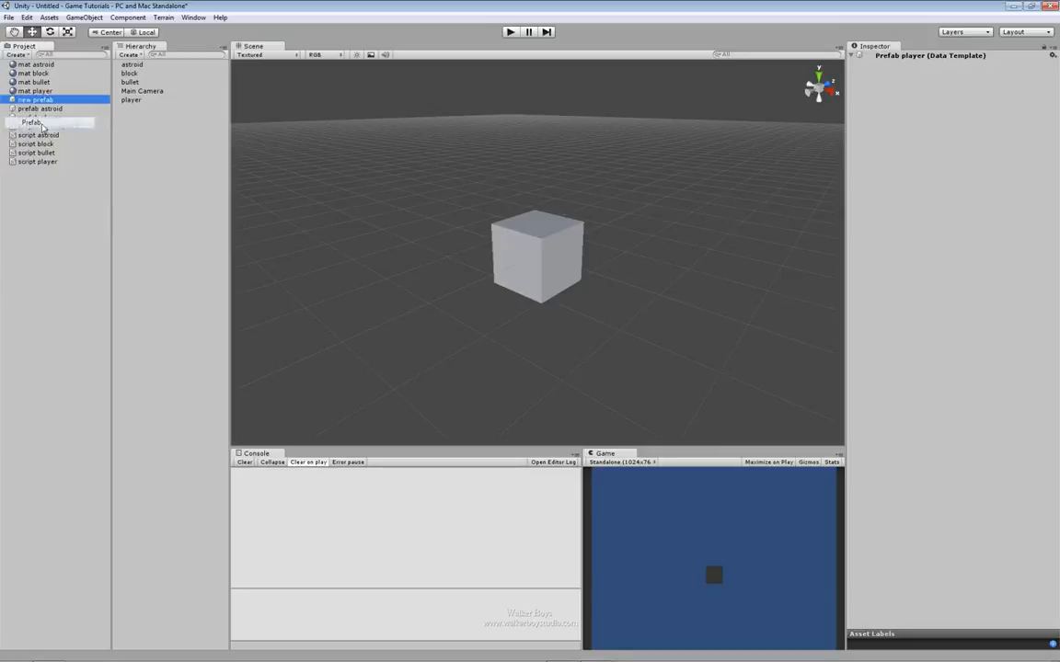
type("prefab")
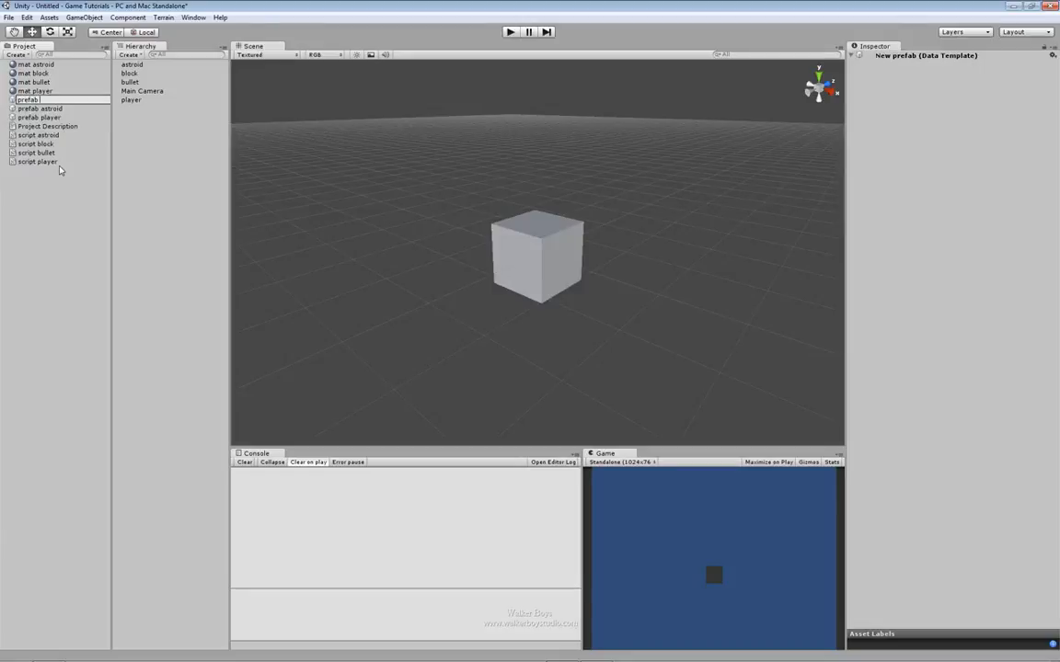
type(" block")
key("Return")
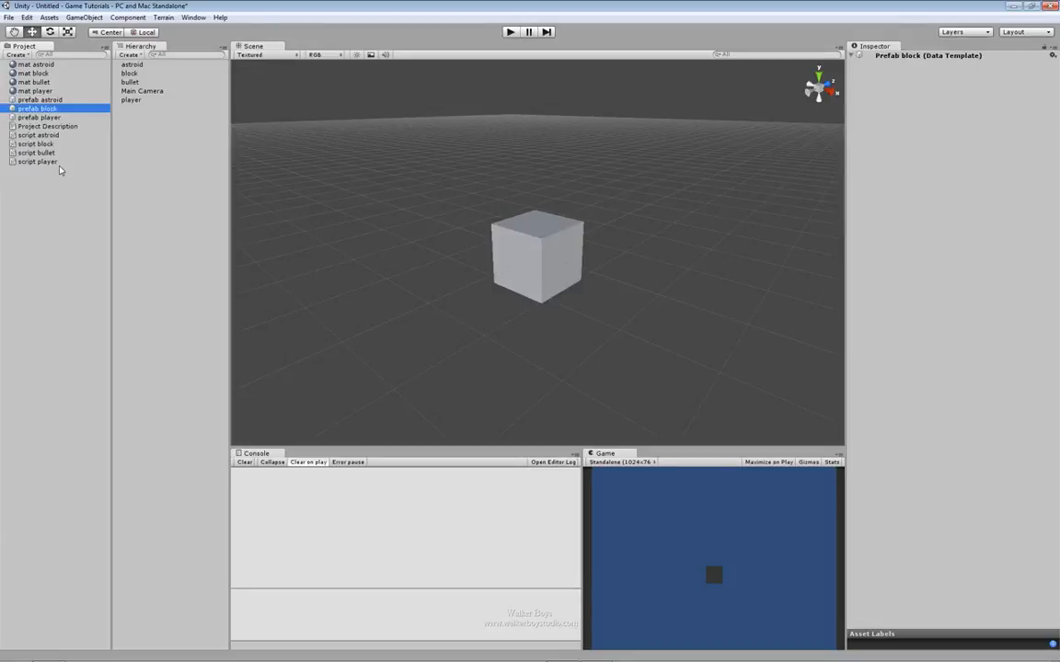
Create a fourth empty prefab in the project and name it "prefab bullet".
left_click(17, 54)
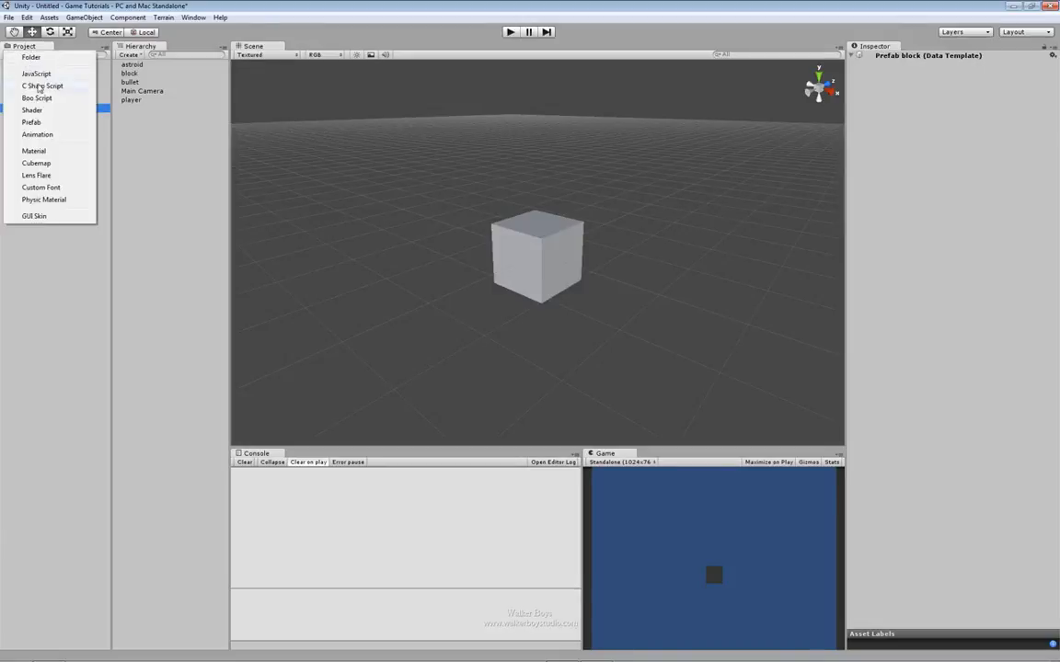
left_click(32, 123)
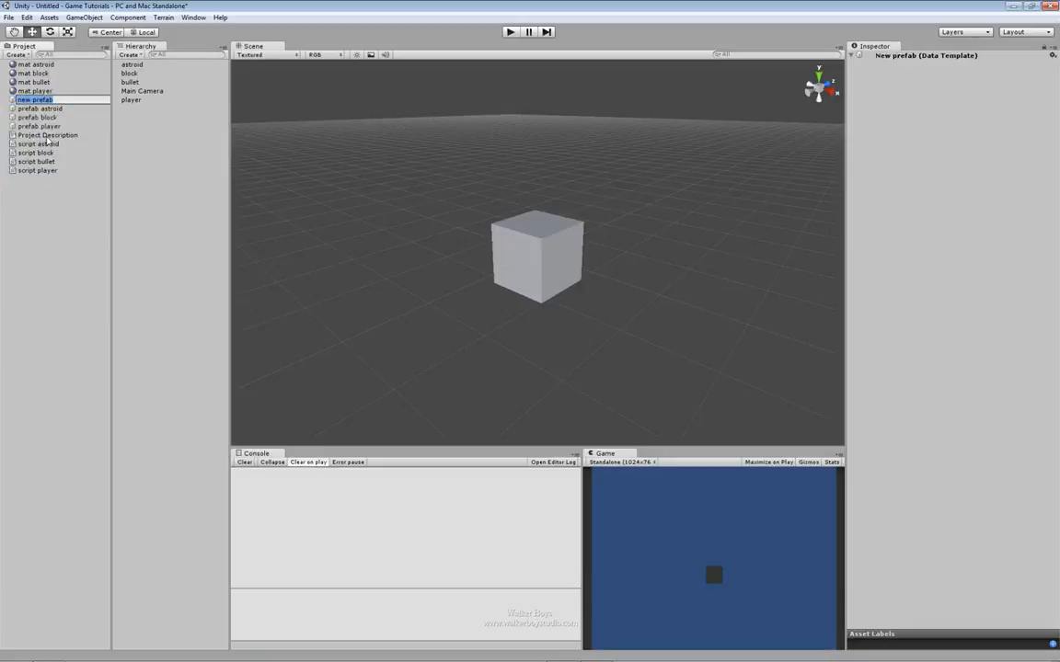
type("prefab bullet")
key("Return")
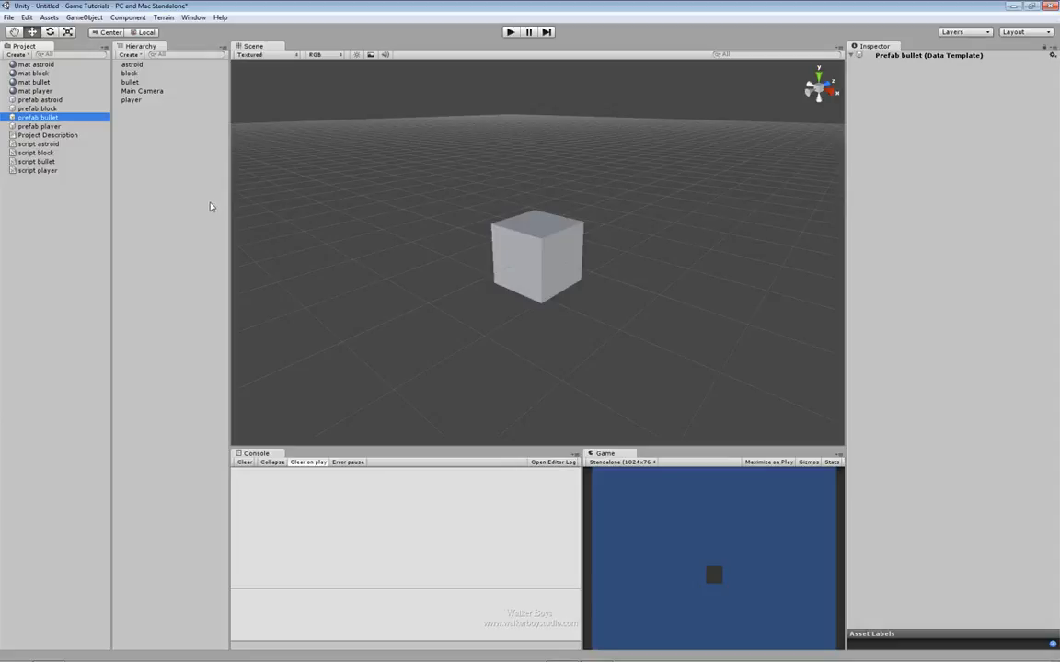
Assign the "mat player" material to the player object and set its main color to red, RGB 255, 6, 6.
left_click(129, 100)
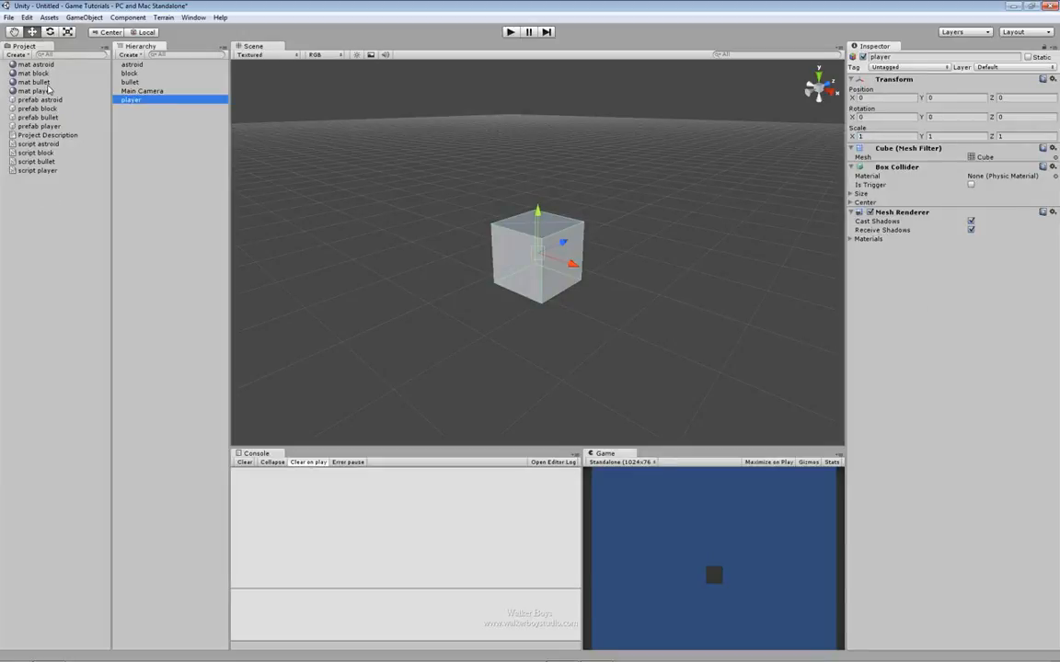
left_click_drag(39, 92, 135, 108)
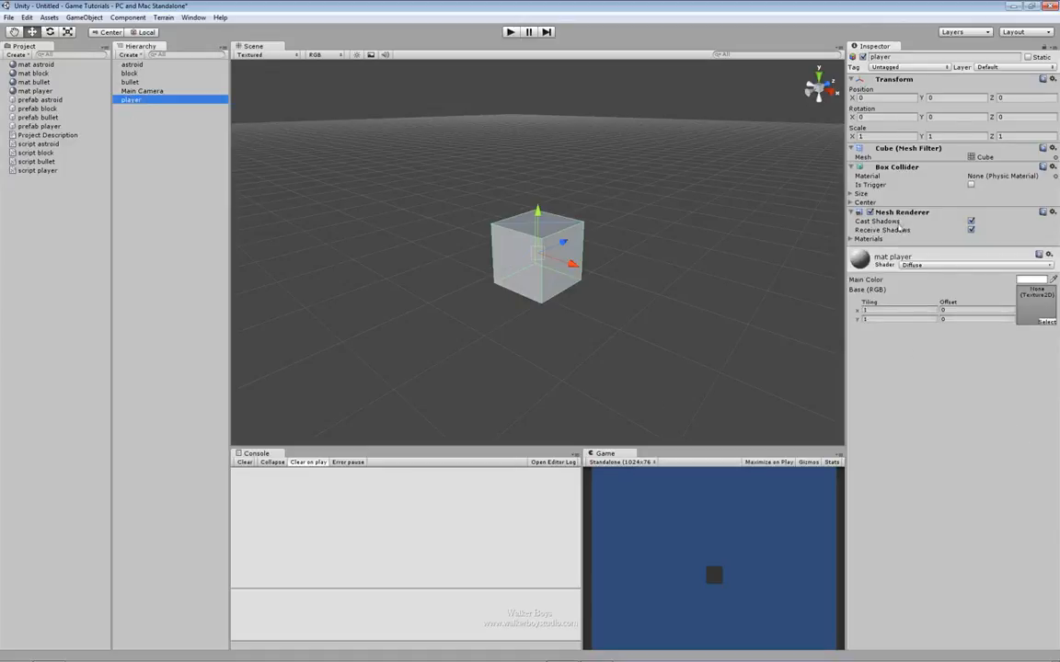
left_click(885, 260)
left_click(885, 260)
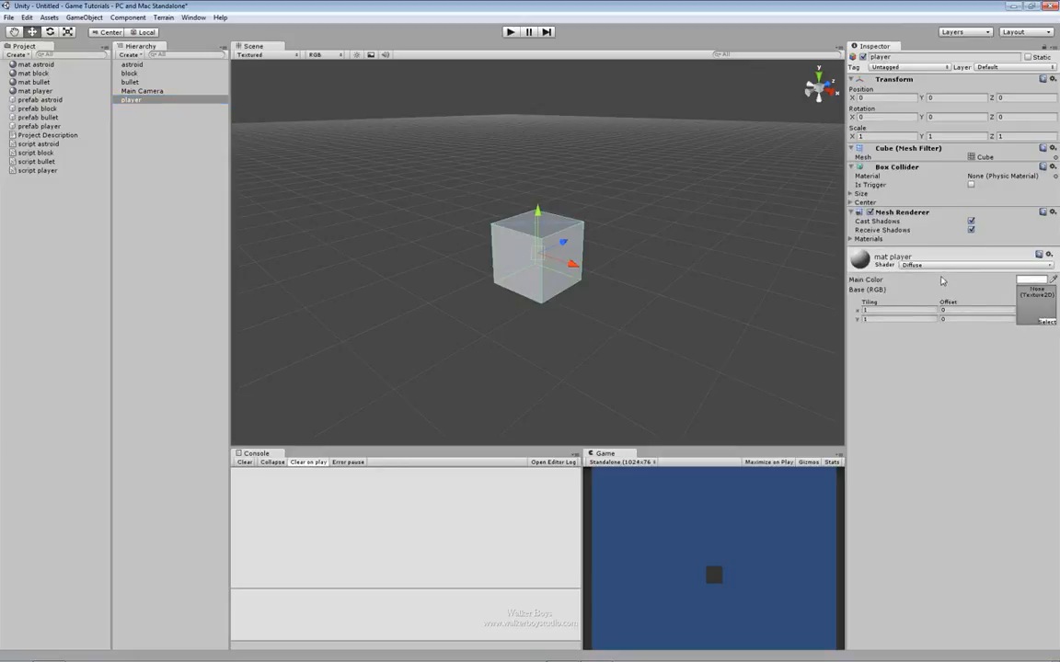
left_click(1029, 280)
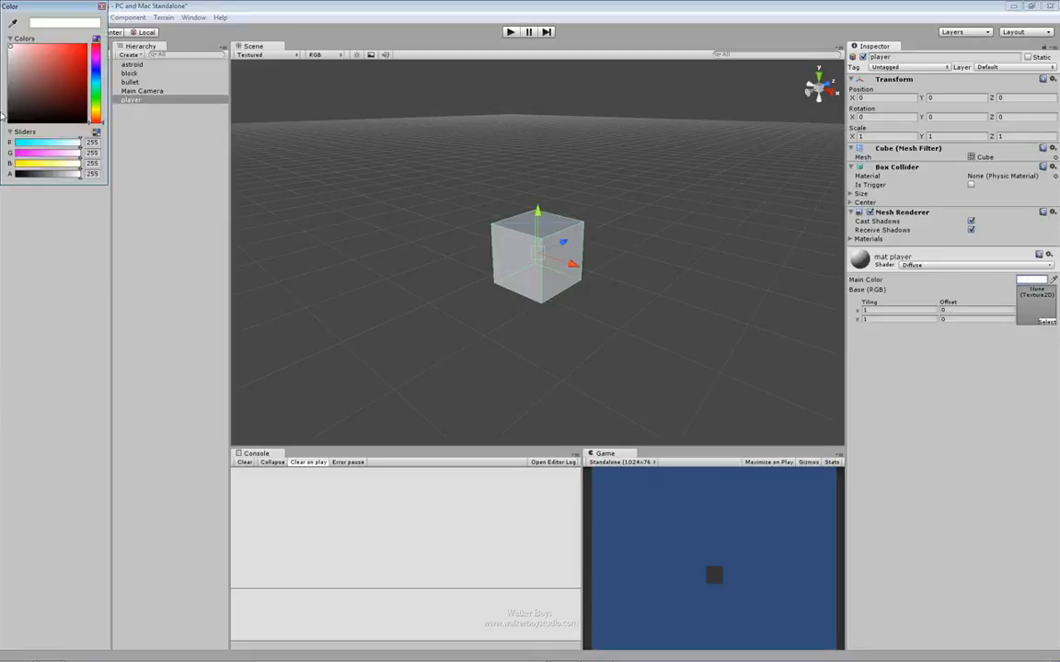
left_click_drag(62, 86, 84, 44)
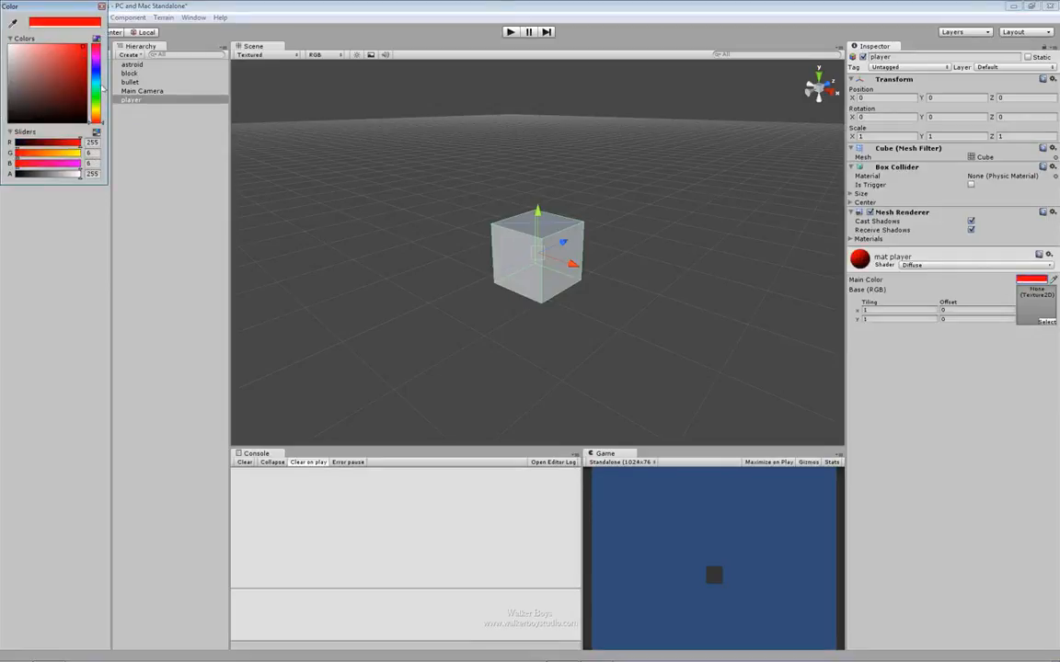
left_click(102, 6)
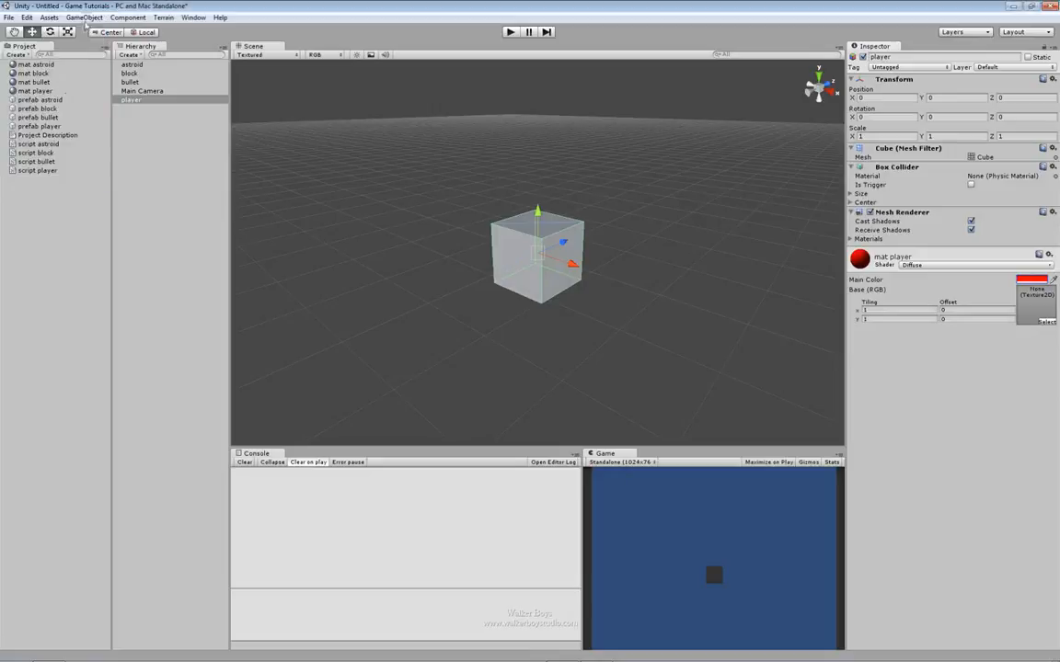
left_click(129, 73)
left_click_drag(539, 217, 549, 190)
key("ctrl+z")
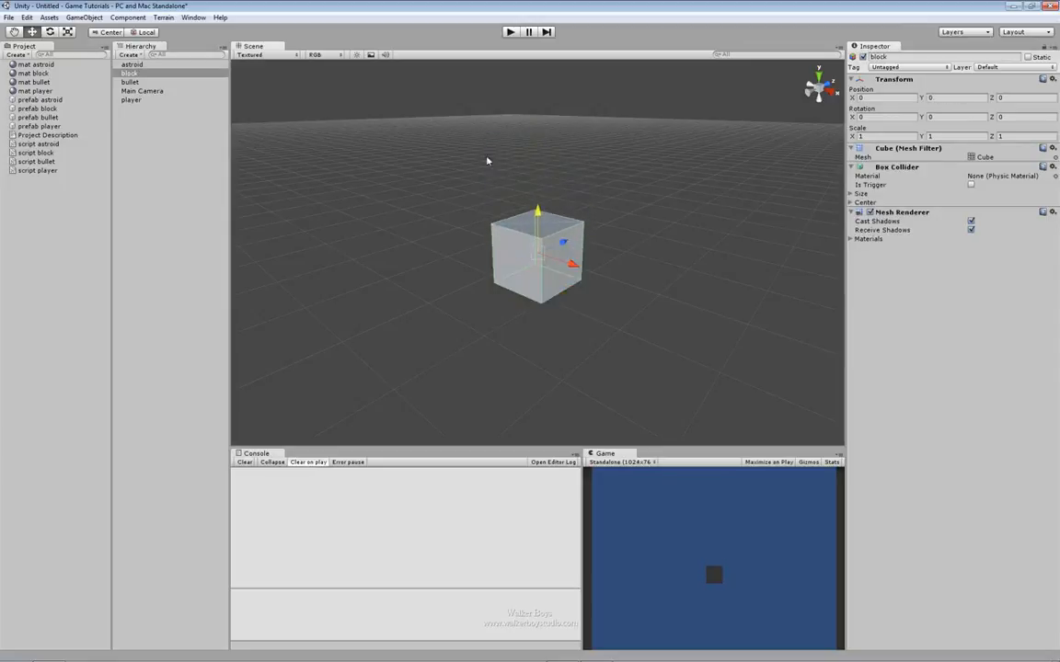
Attach "script player" to the player object and store the object in "prefab player".
left_click(132, 99)
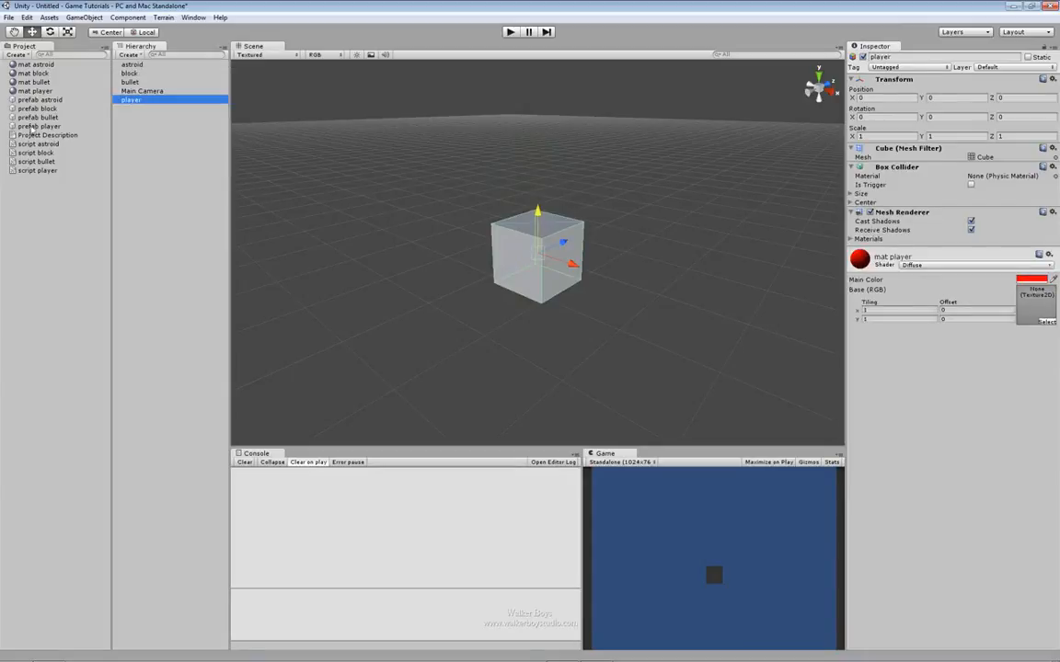
left_click_drag(32, 172, 131, 107)
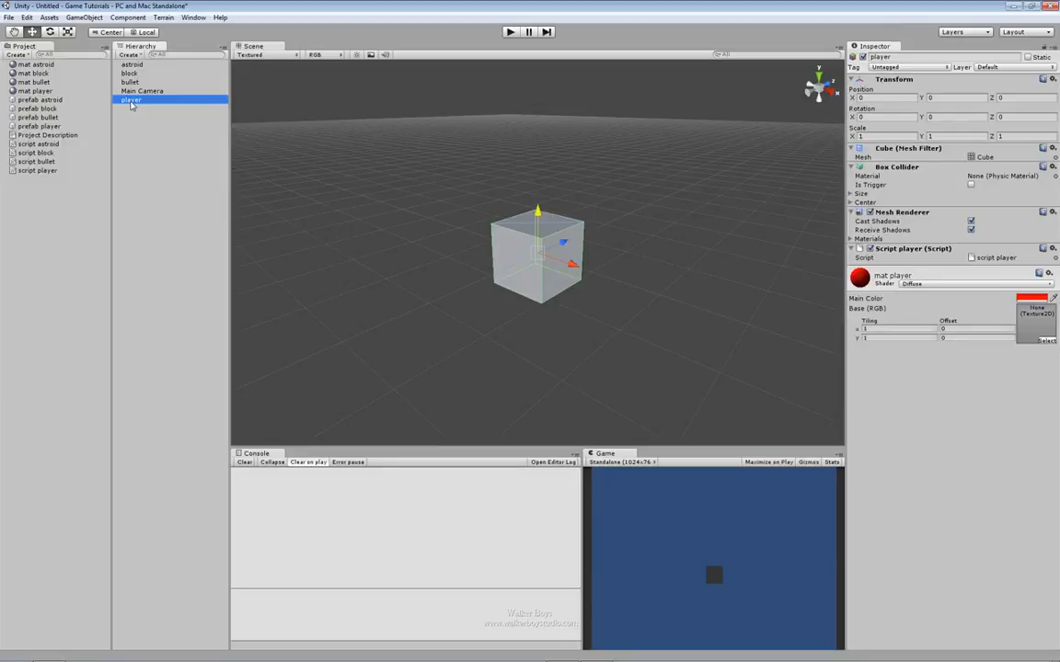
left_click_drag(132, 103, 56, 138)
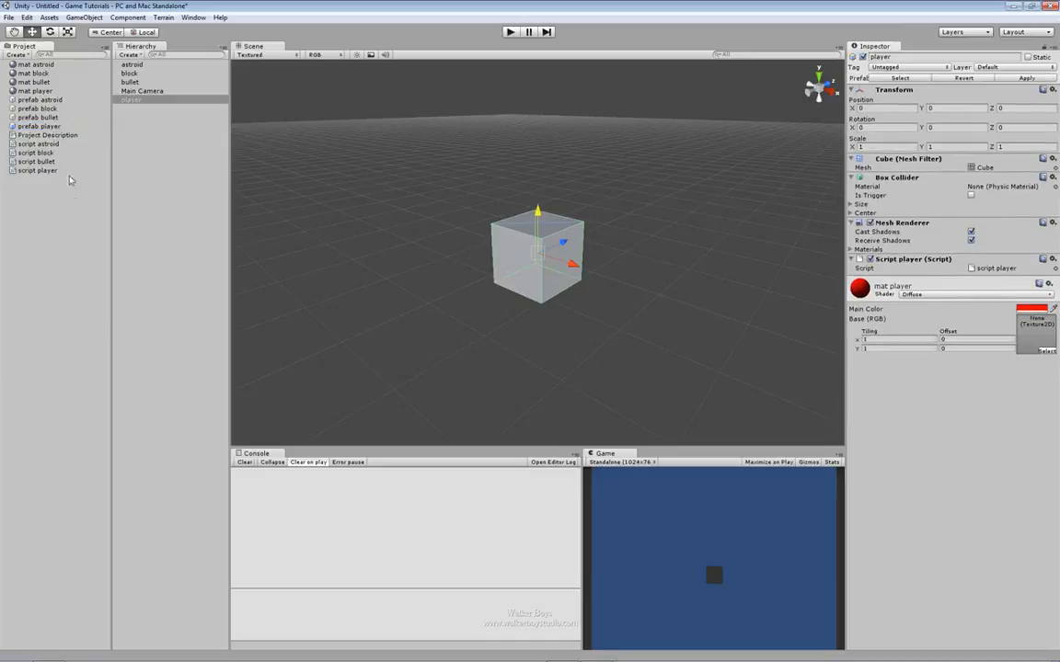
left_click(35, 126)
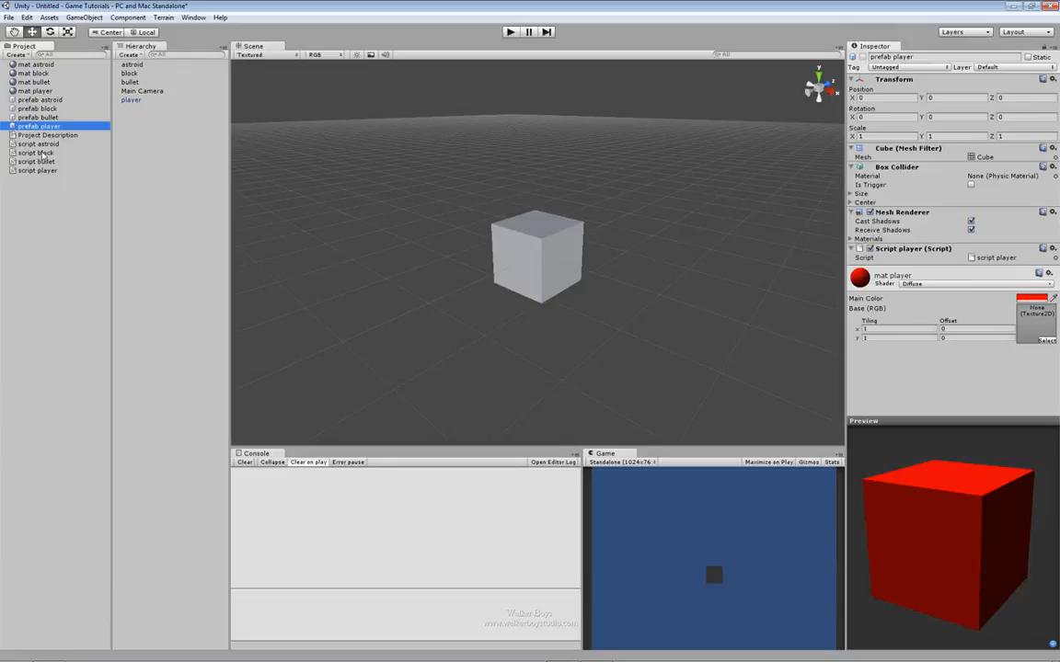
Assign the "mat bullet" material and attach "script bullet" to the bullet object.
left_click(128, 82)
left_click(35, 83)
left_click_drag(35, 83, 918, 335)
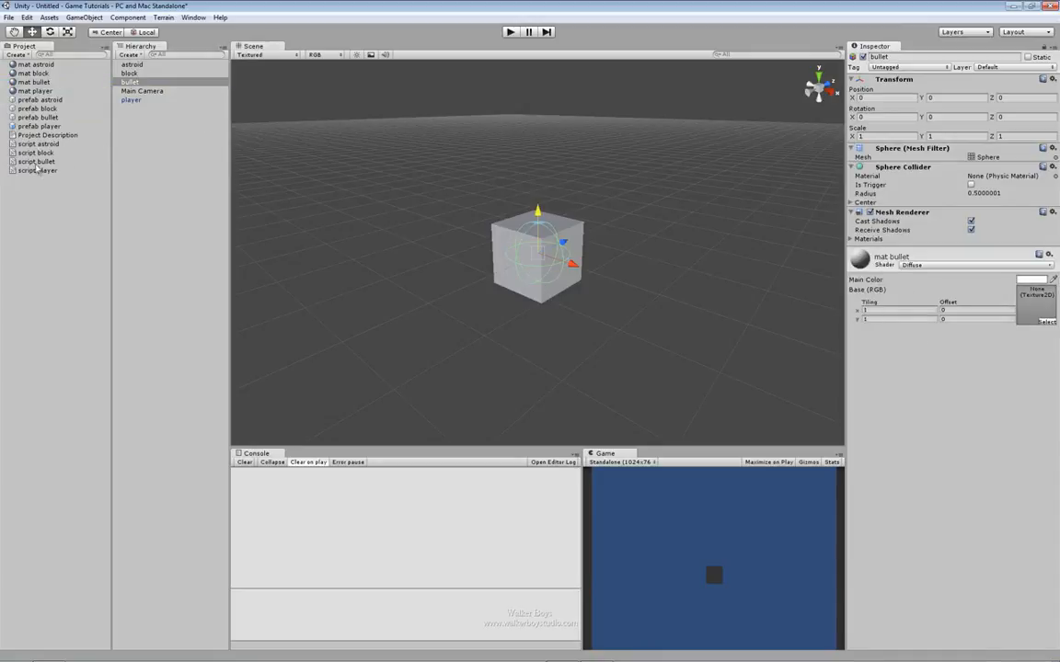
left_click_drag(36, 162, 960, 374)
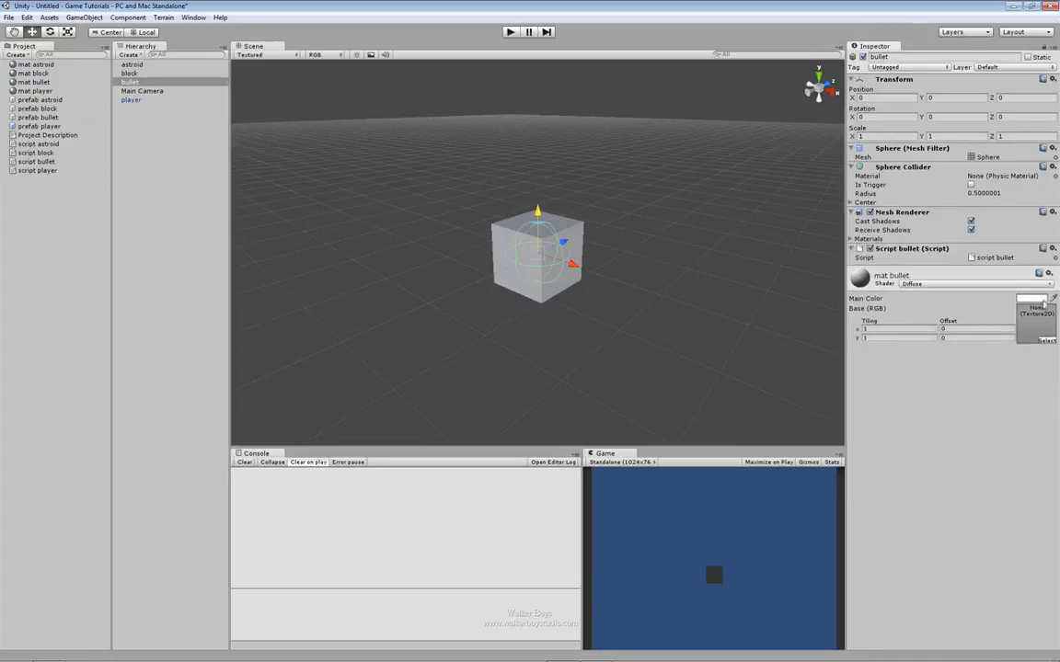
Set the main color of "mat bullet" to yellow, RGB 255, 222, 19.
left_click(1036, 300)
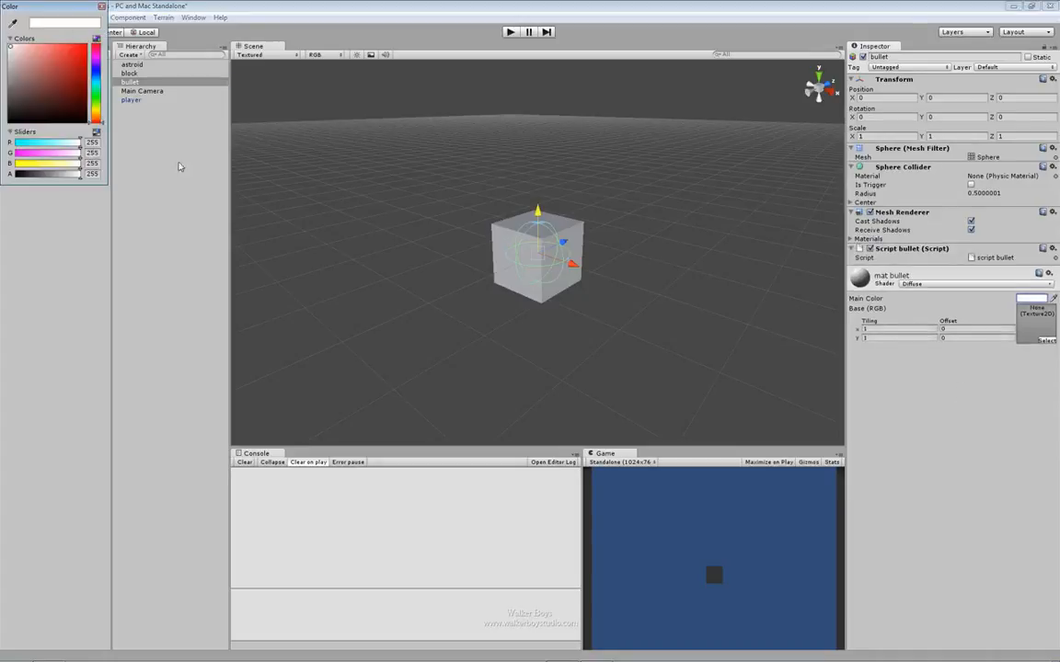
left_click(97, 113)
left_click_drag(101, 114, 99, 113)
left_click_drag(56, 58, 79, 46)
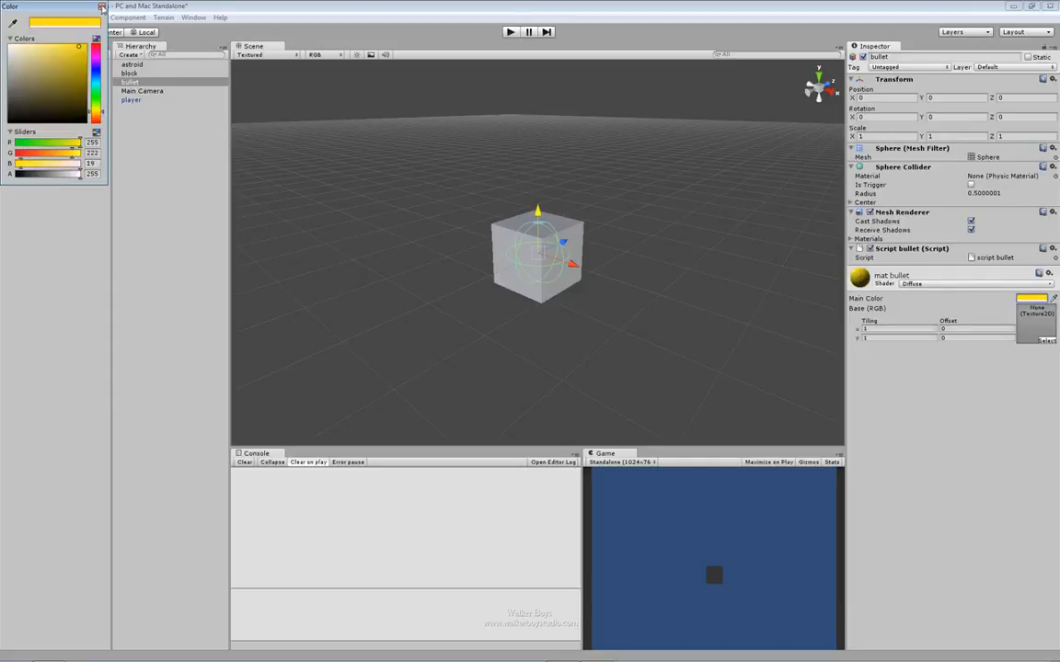
left_click(100, 6)
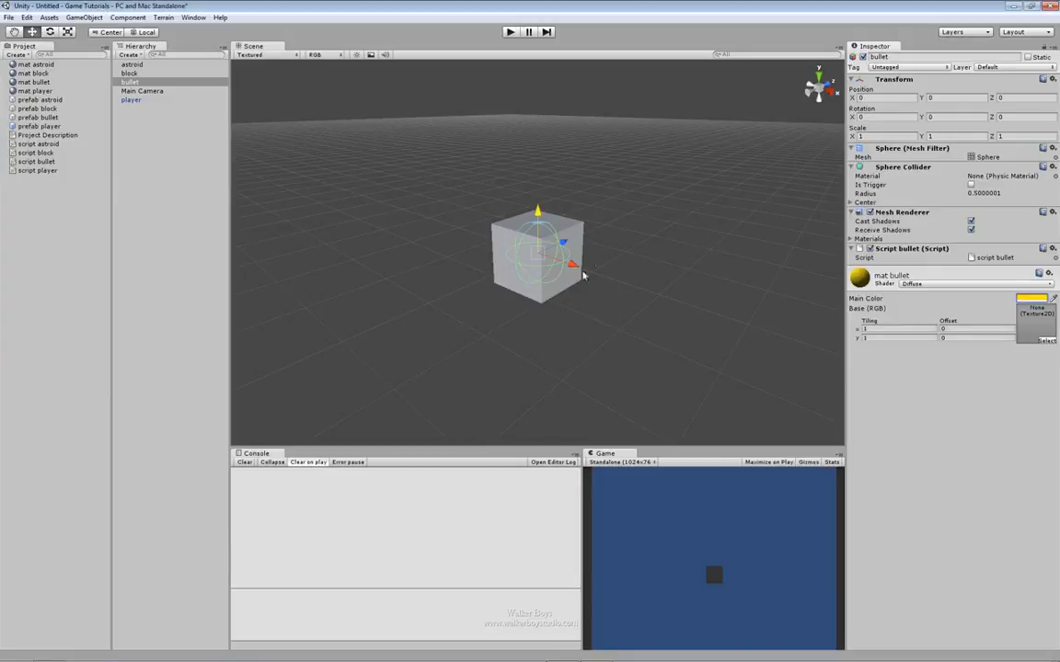
Raise the bullet sphere above the cube to about Y 1.45 and scale it to 0.25 on all three axes.
left_click_drag(539, 214, 570, 135)
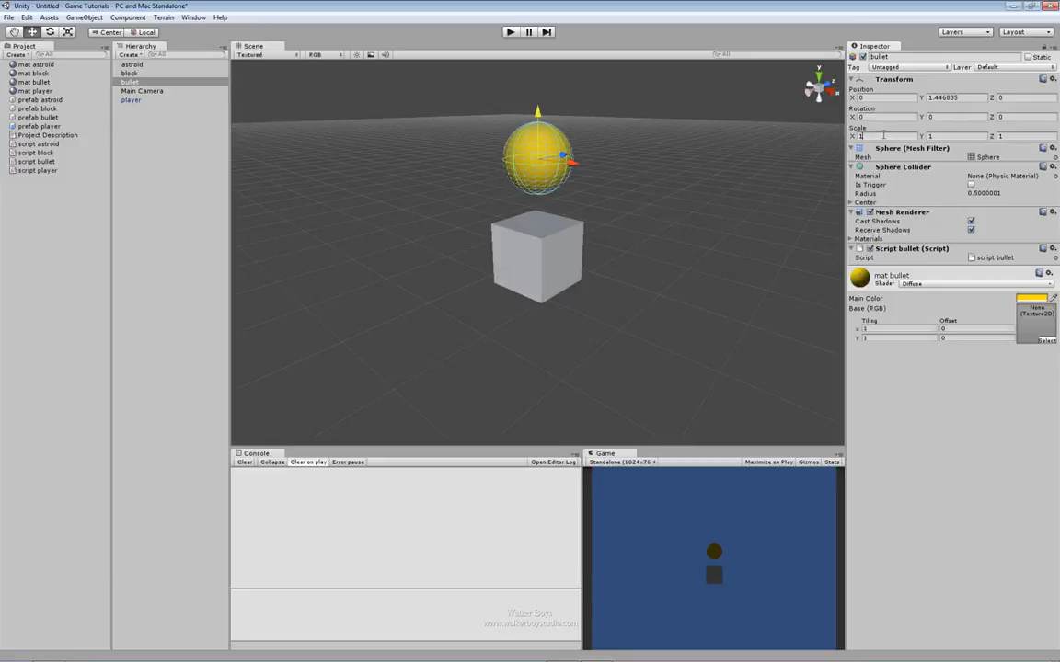
key("BackSpace")
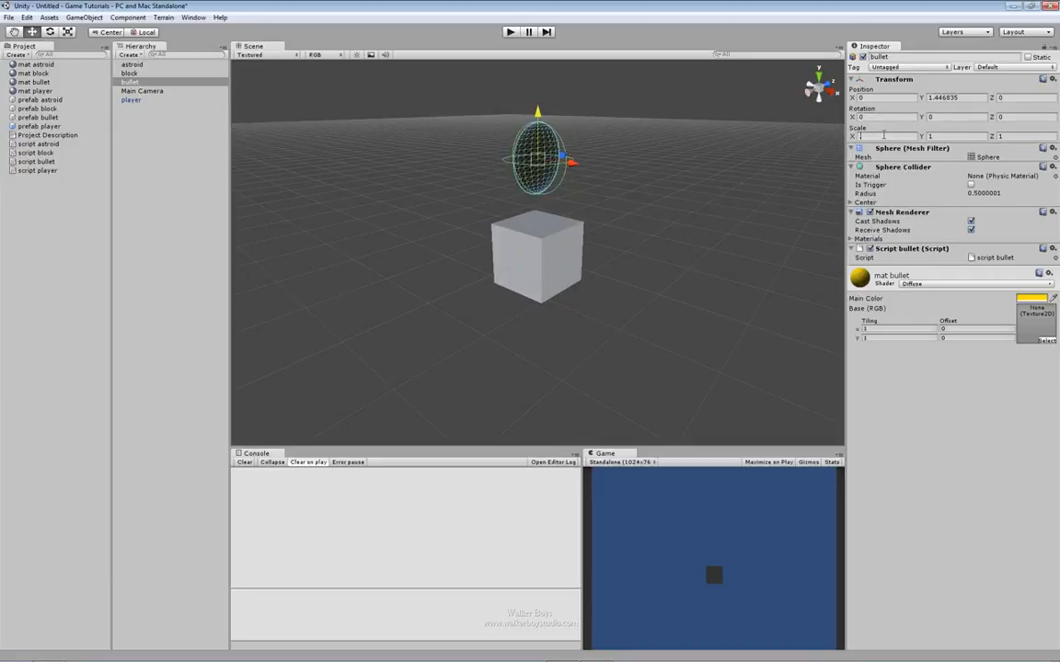
type("0.25")
key("Tab")
type("0.25")
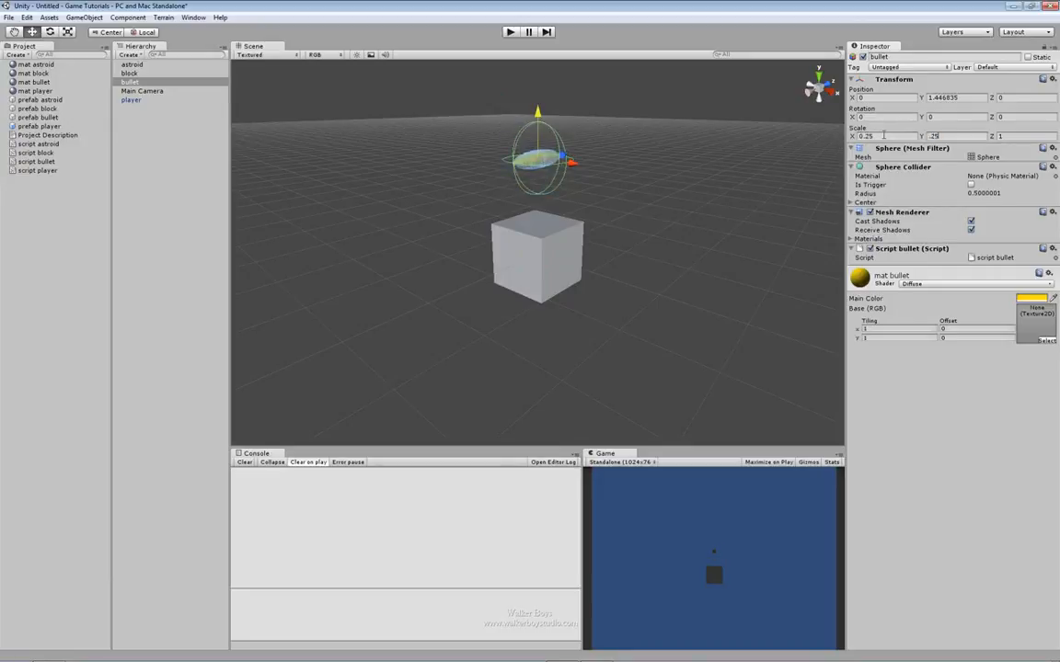
key("Tab")
type(".25")
key("Return")
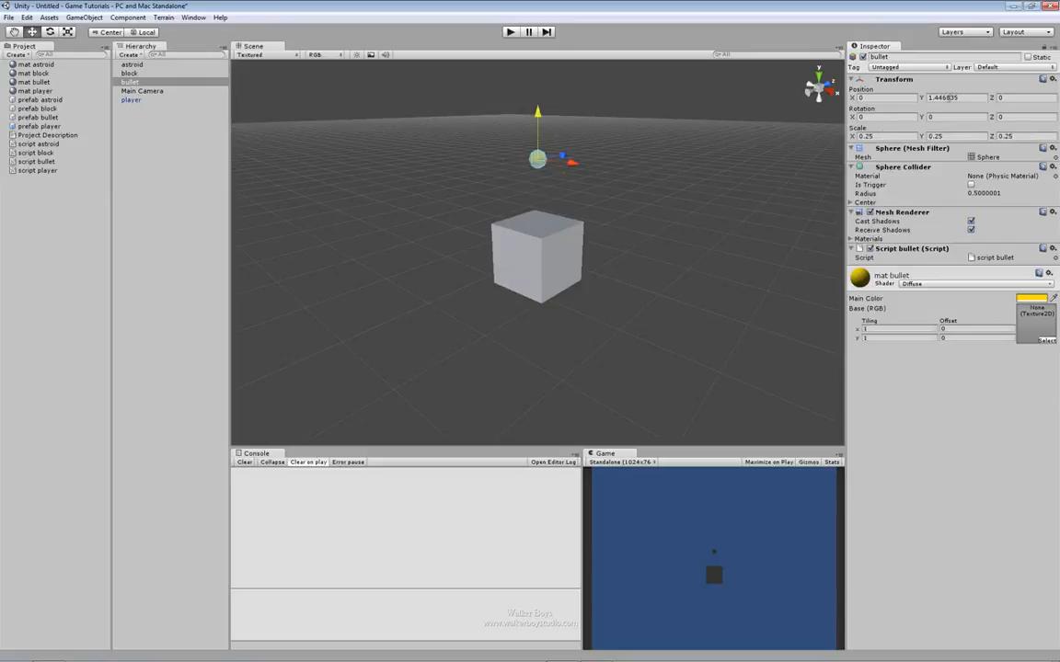
Set the bullet's Y position to 0 and store the object in "prefab bullet".
left_click(917, 98)
type("0")
key("Return")
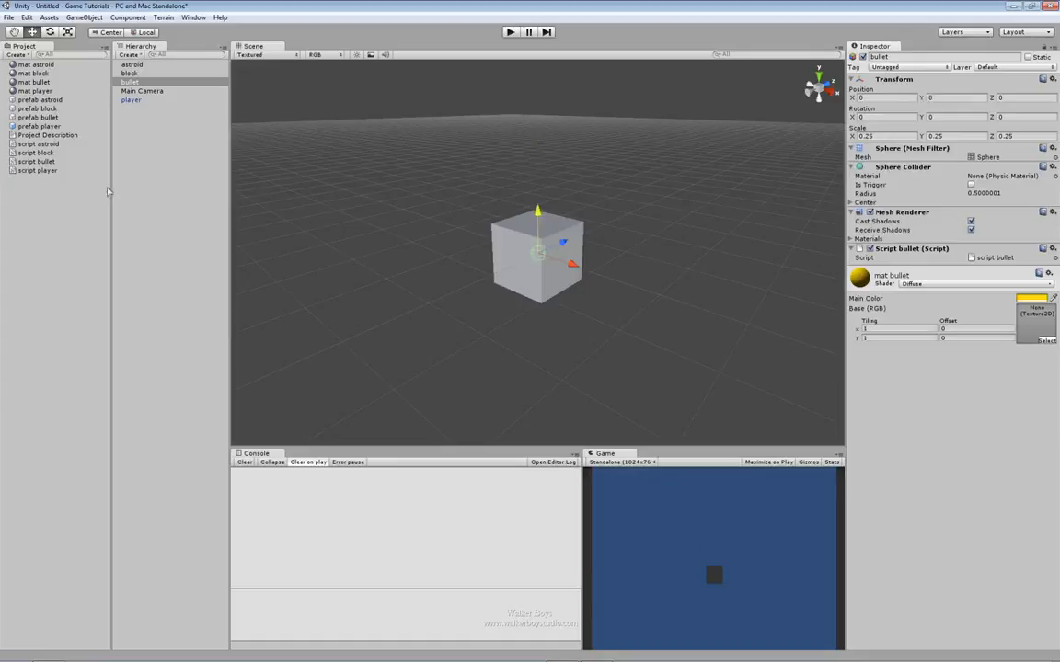
left_click_drag(128, 84, 41, 115)
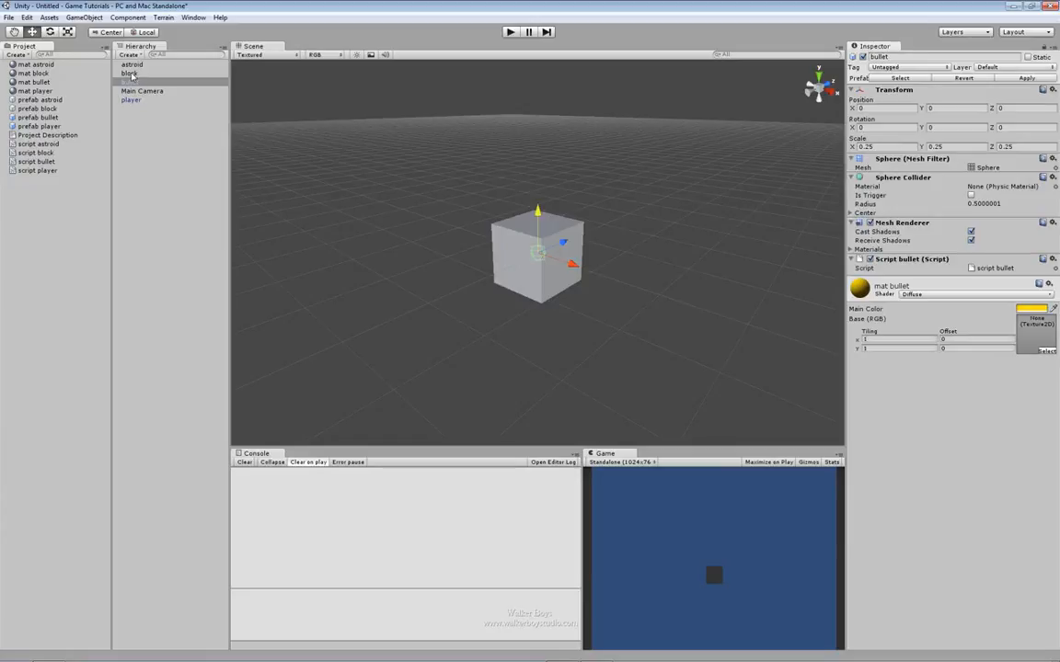
Assign the "mat block" material to the block object.
left_click(129, 73)
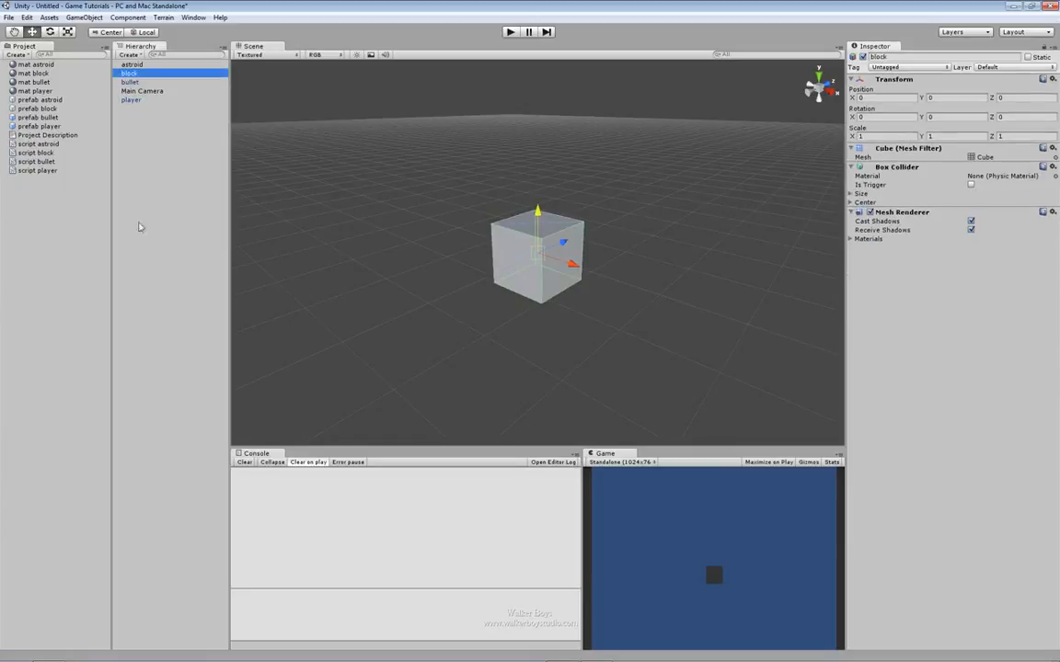
left_click(34, 73)
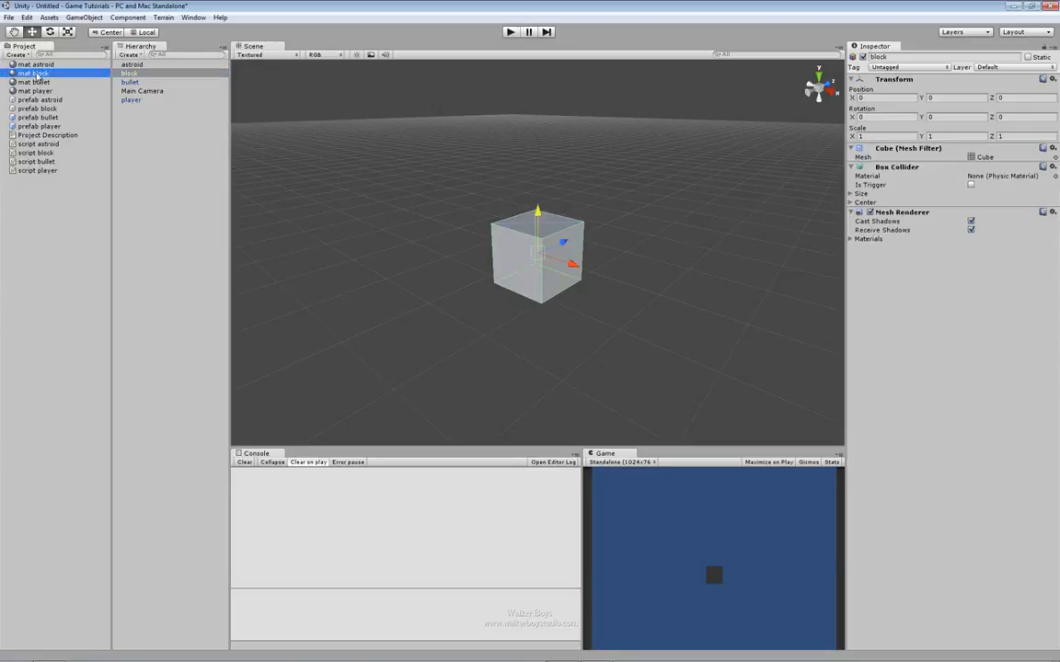
left_click_drag(34, 74, 524, 286)
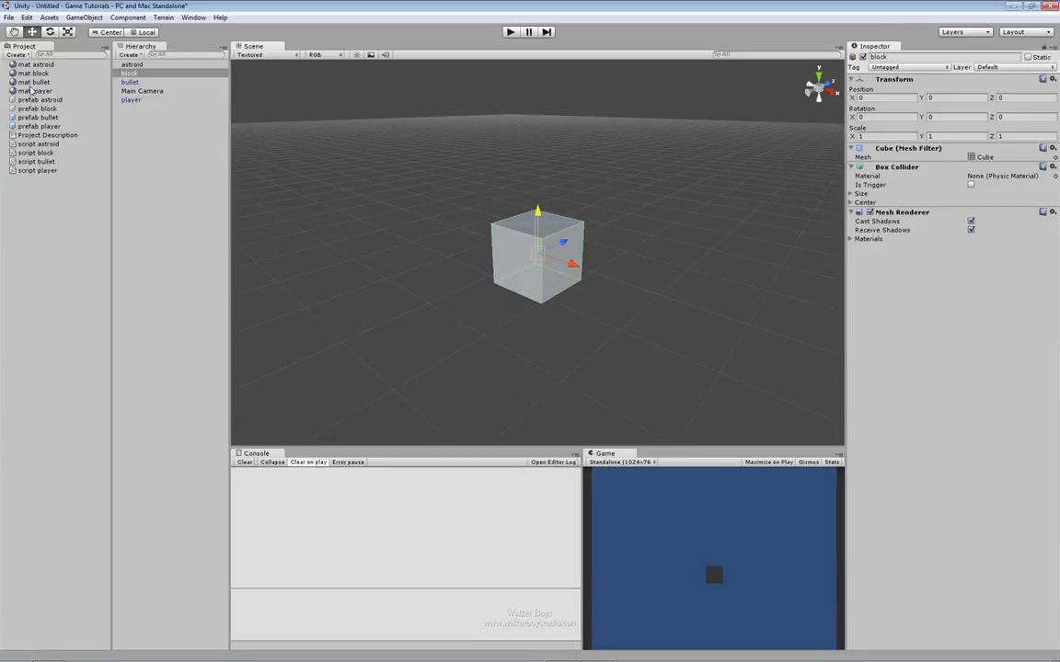
left_click_drag(33, 74, 930, 349)
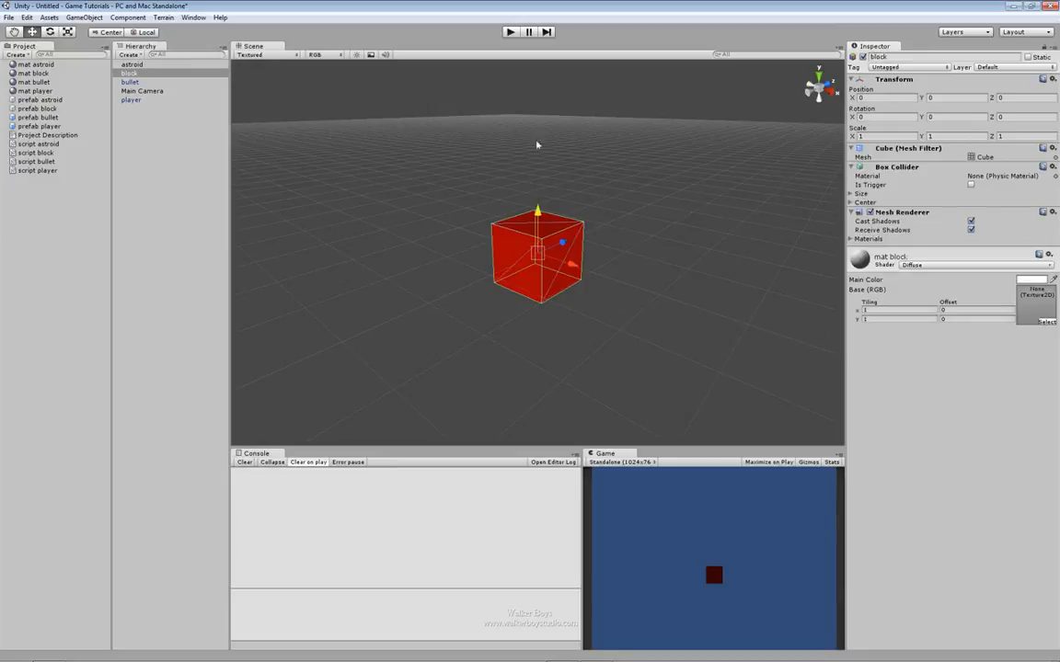
Deactivate the player and bullet objects in the scene.
left_click(147, 97)
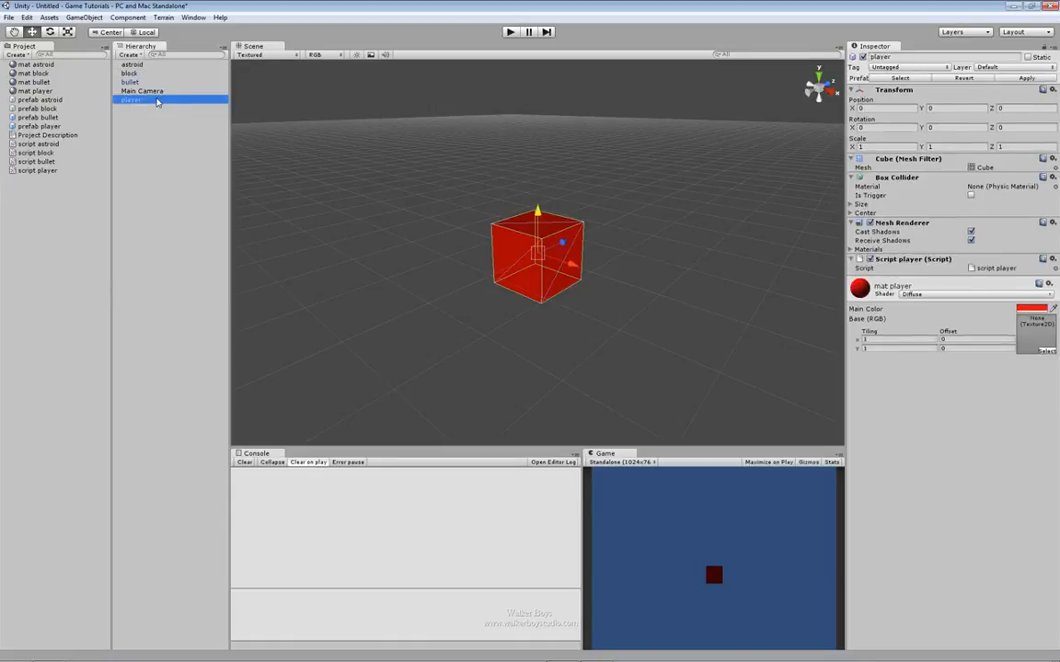
left_click(863, 57)
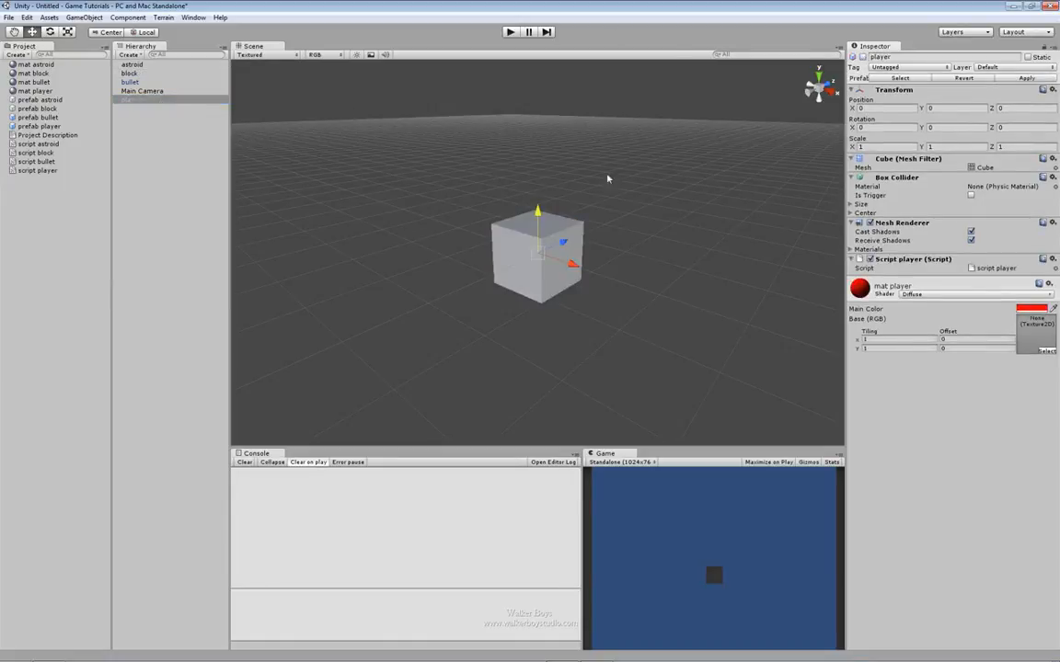
left_click(136, 83)
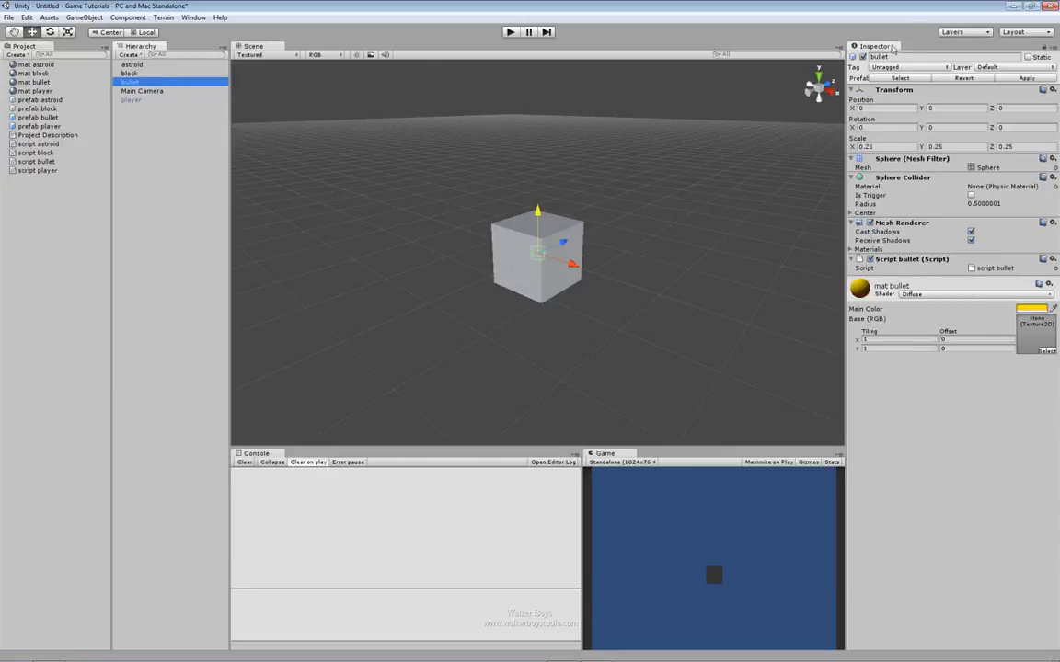
left_click(863, 57)
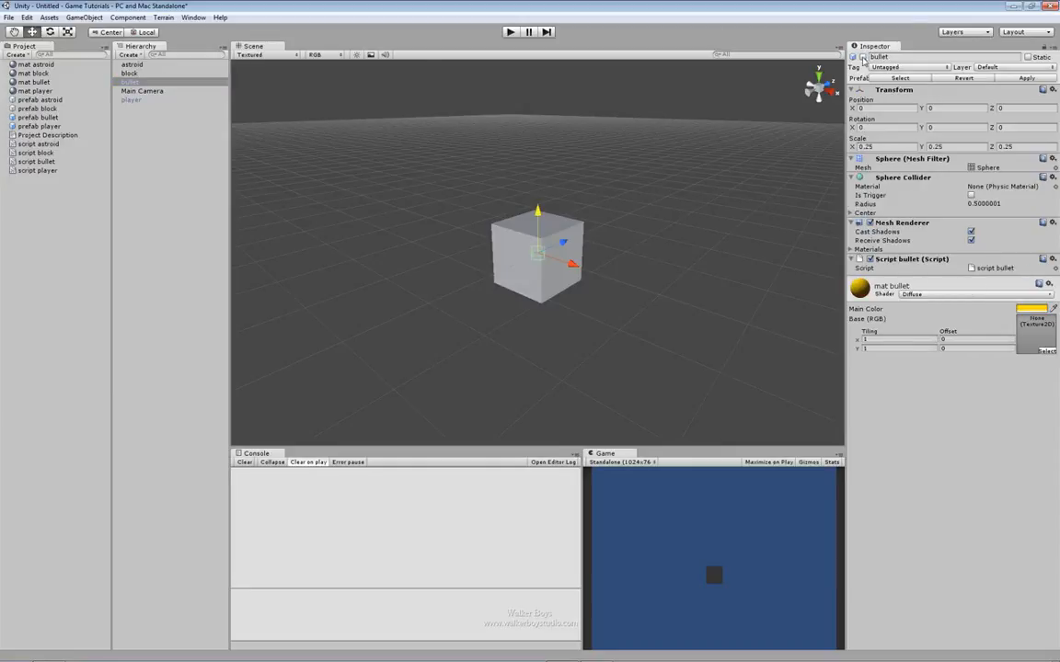
Set the main color of the block's "mat block" material to a muted brown, about R 177, G 154, B 129.
left_click(118, 73)
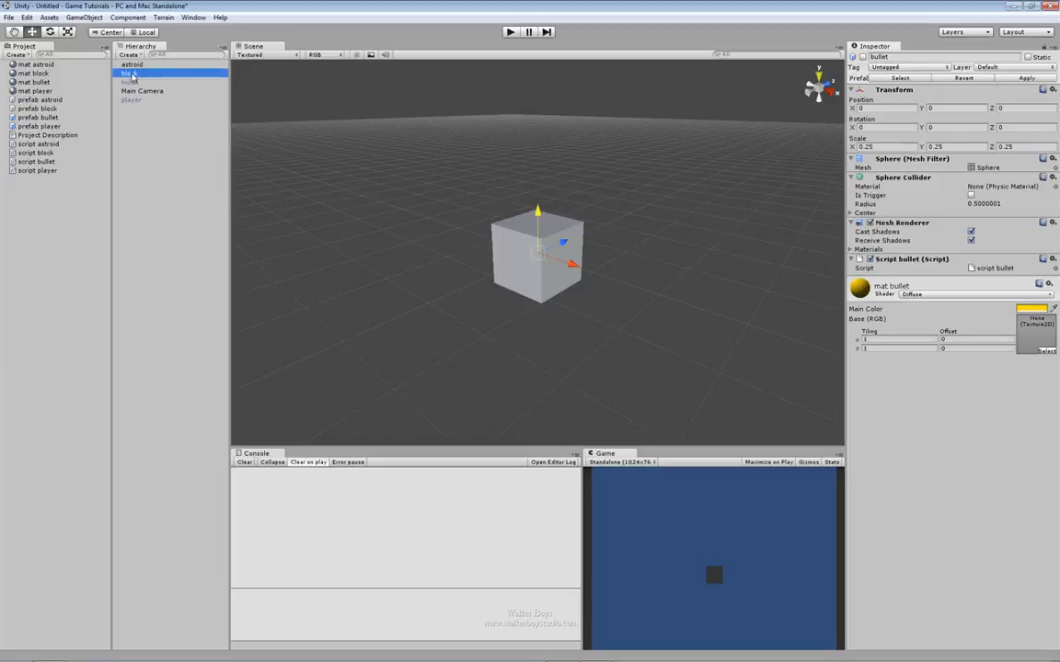
left_click(1035, 282)
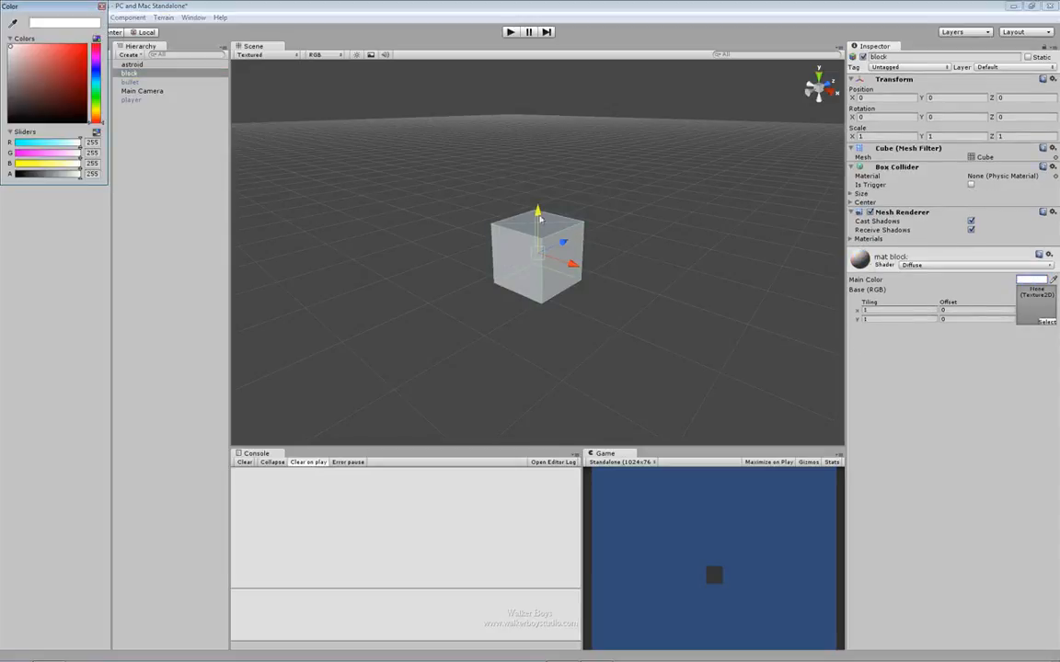
left_click_drag(37, 9, 707, 158)
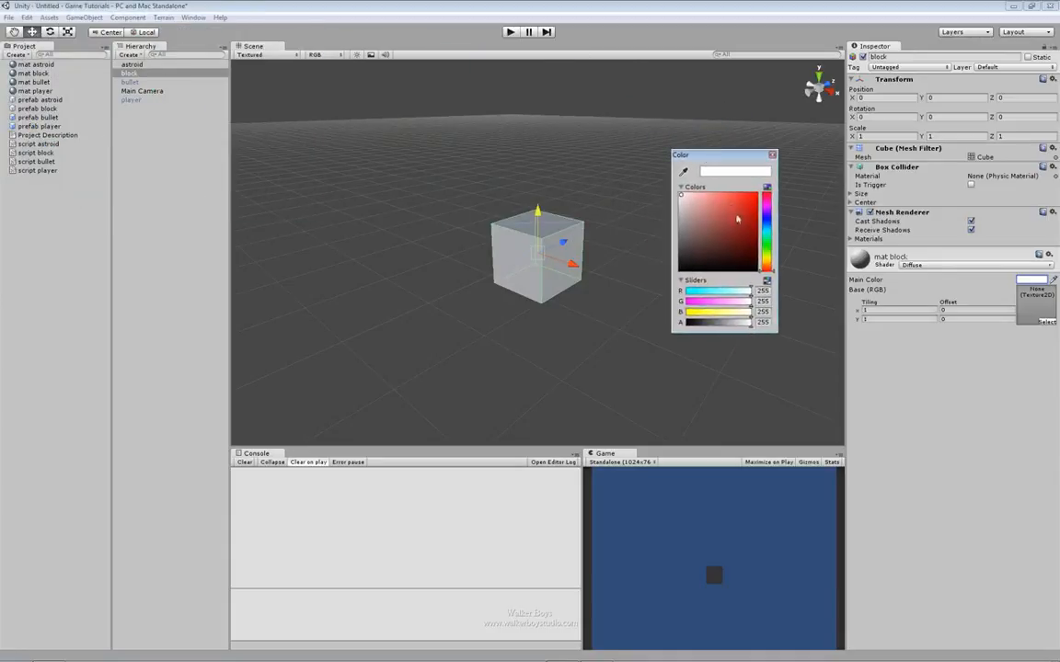
left_click_drag(740, 220, 685, 227)
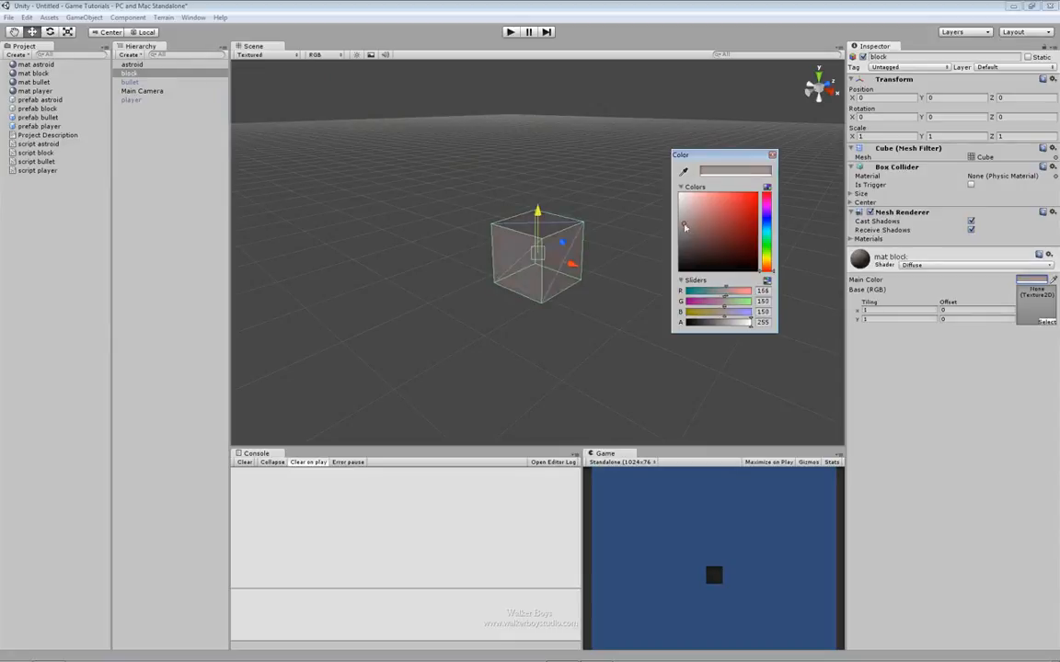
left_click(768, 265)
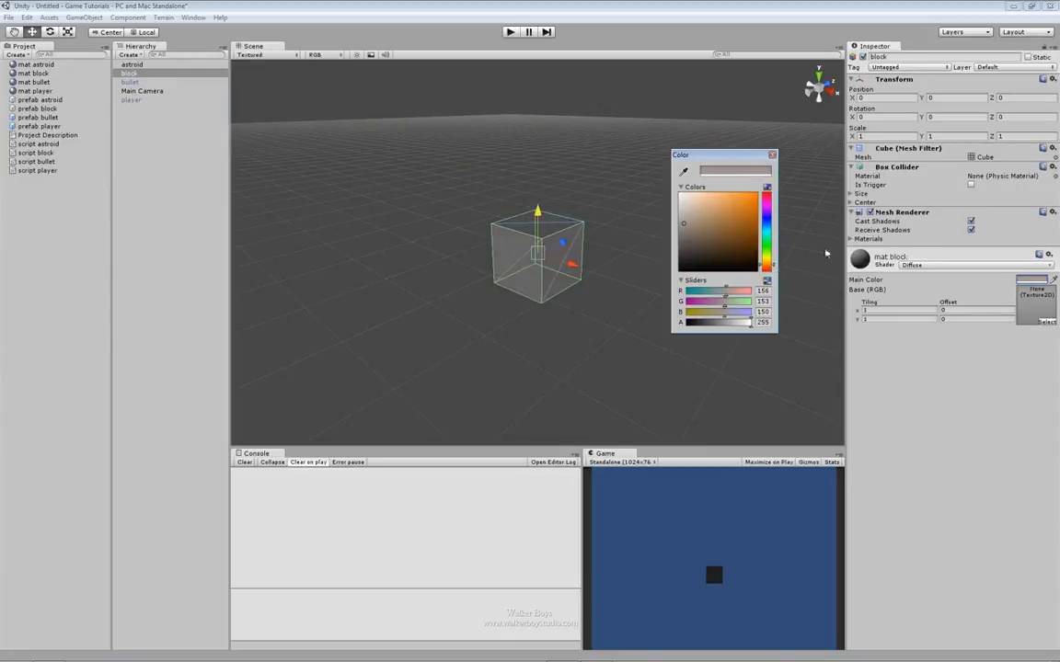
left_click_drag(683, 225, 702, 221)
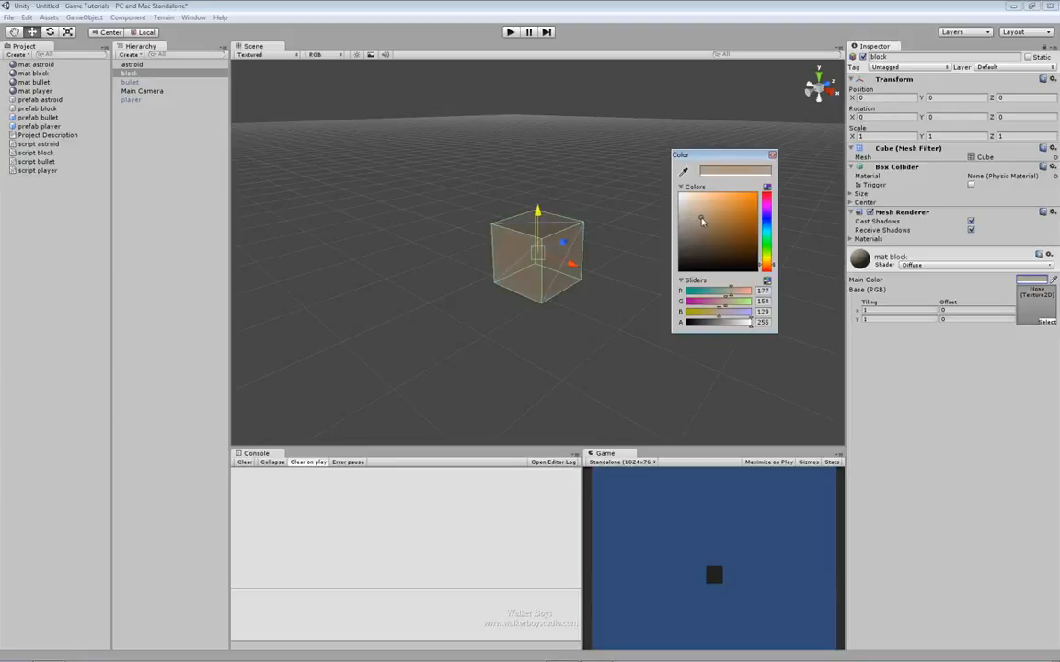
left_click(772, 154)
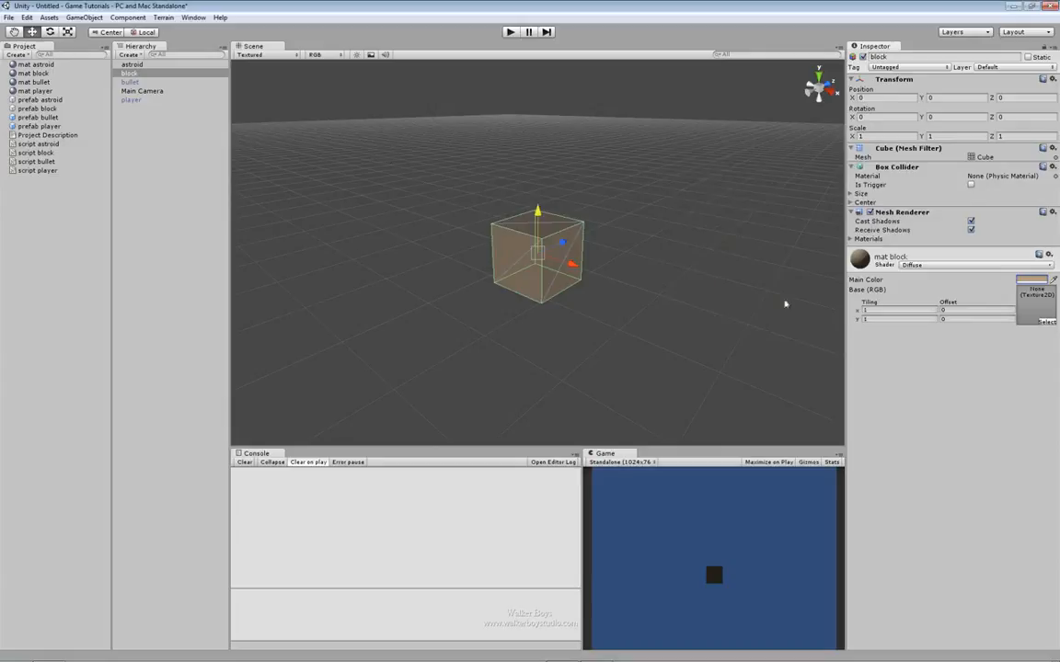
Attach "script block" to the block object and store the object in "prefab block".
left_click(30, 152)
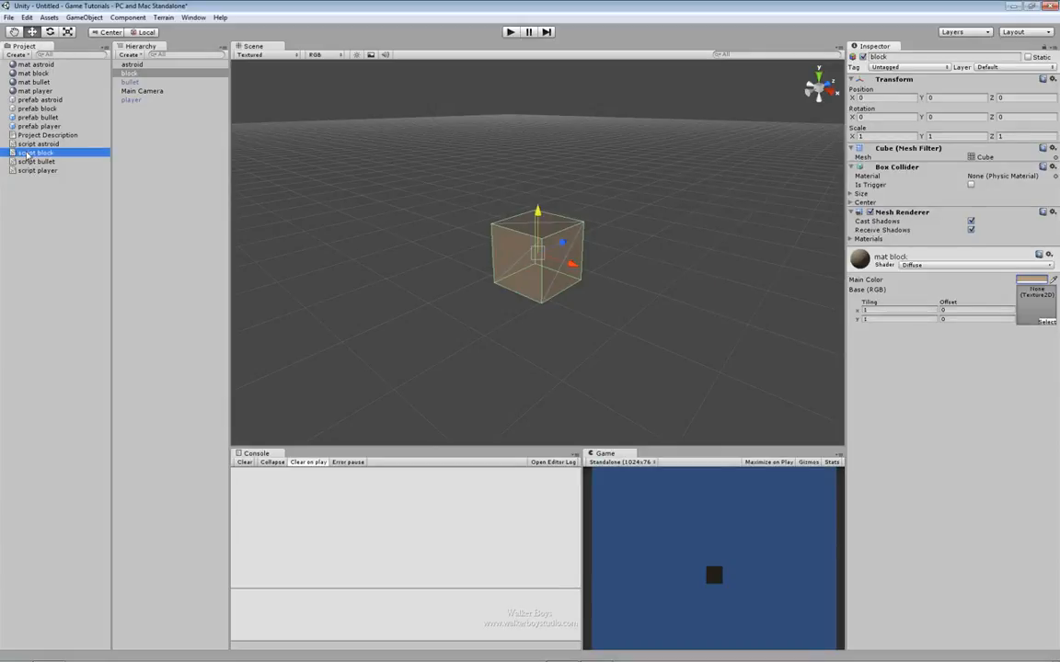
left_click(130, 74)
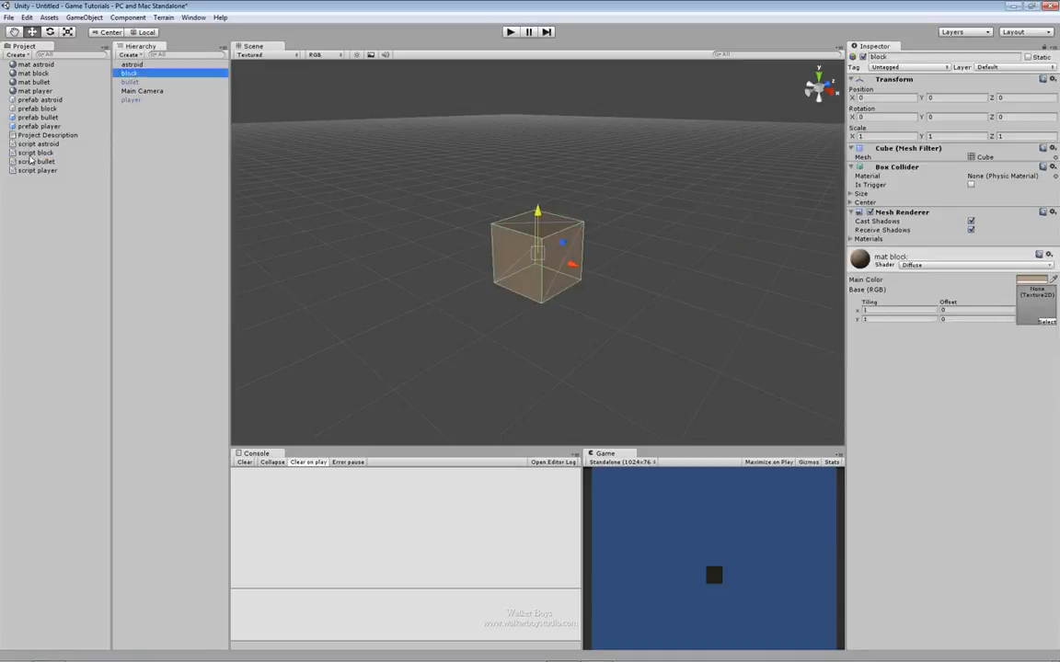
left_click_drag(32, 153, 972, 397)
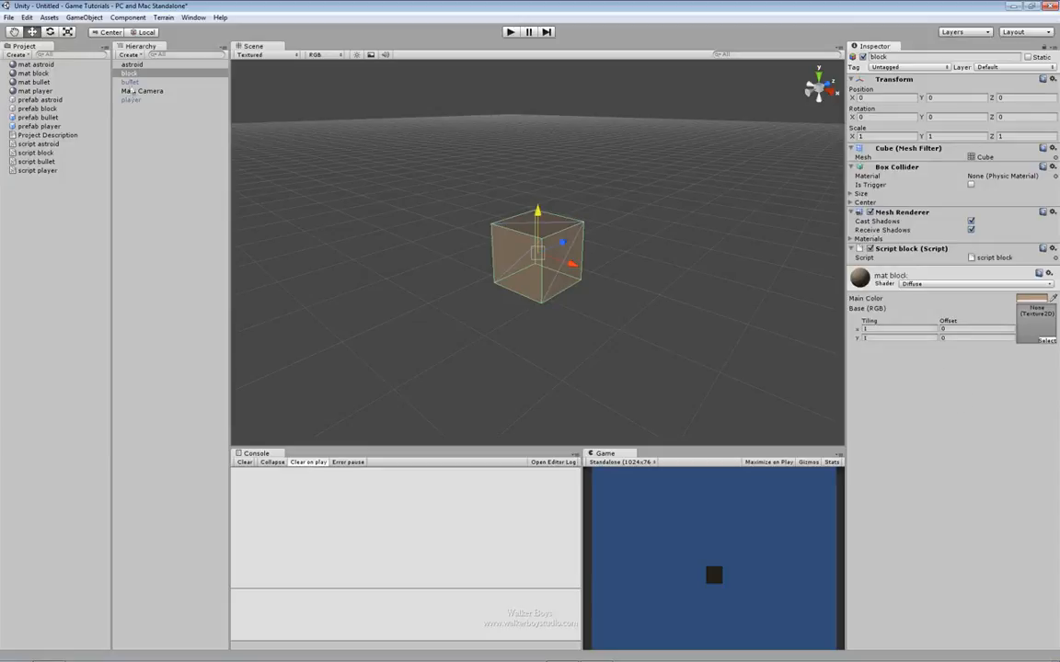
left_click_drag(132, 73, 53, 110)
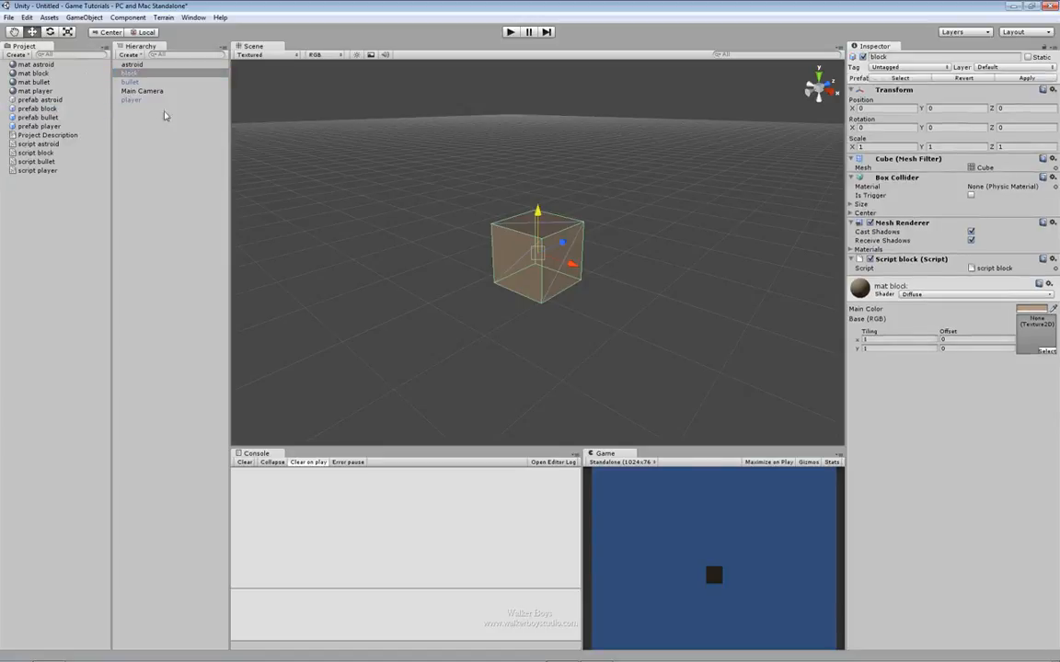
Assign the "mat astroid" material to the astroid object and raise the sphere above the cube to about Y 1.24.
left_click(38, 144)
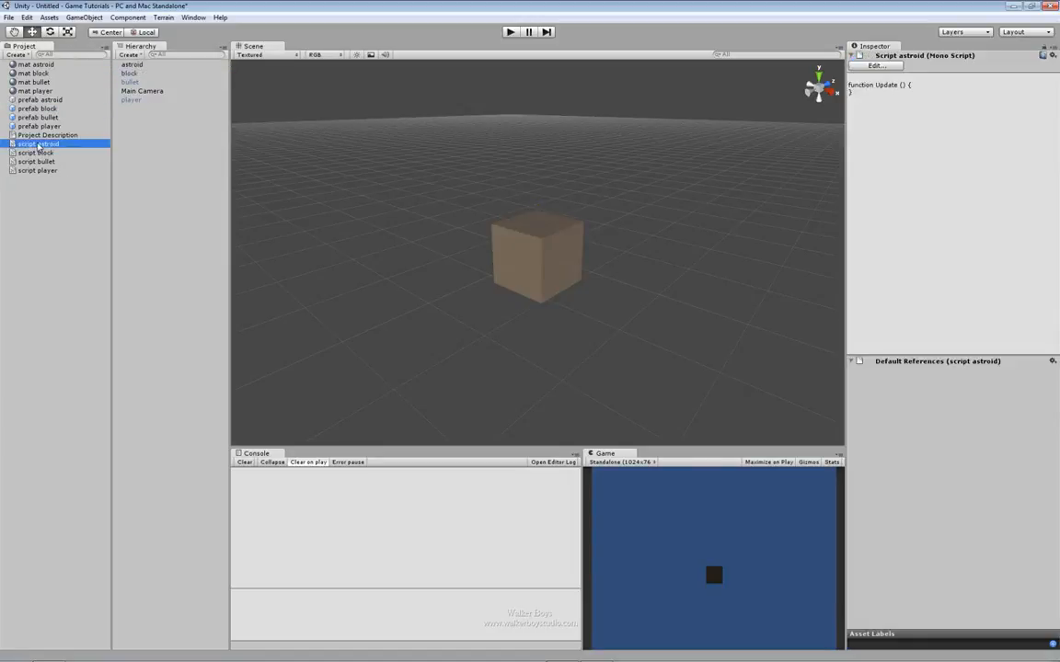
left_click(133, 65)
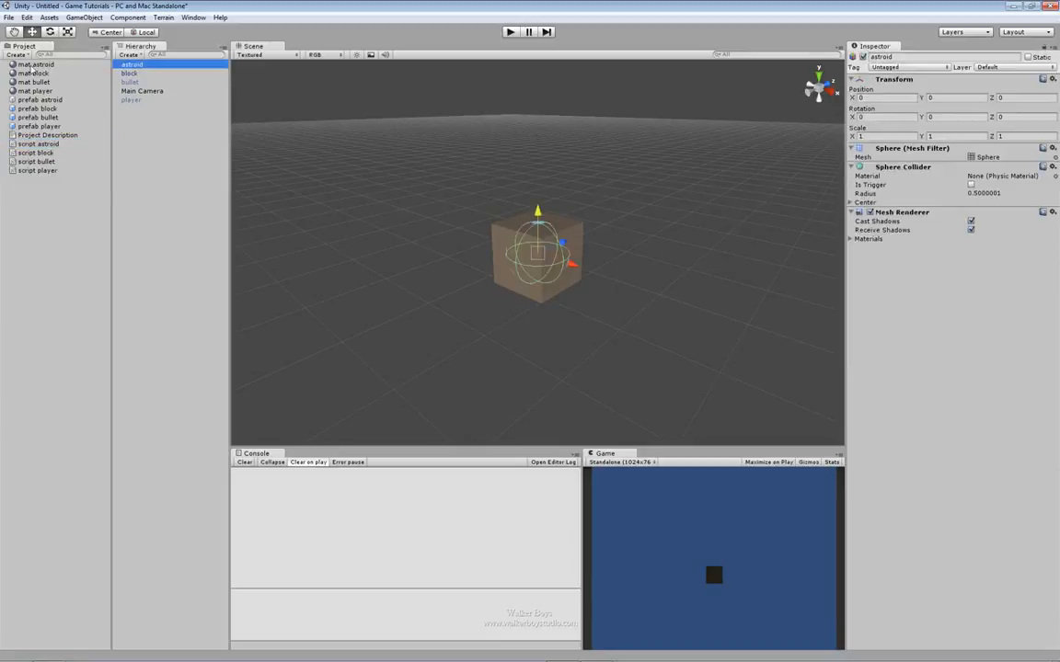
left_click_drag(32, 69, 137, 71)
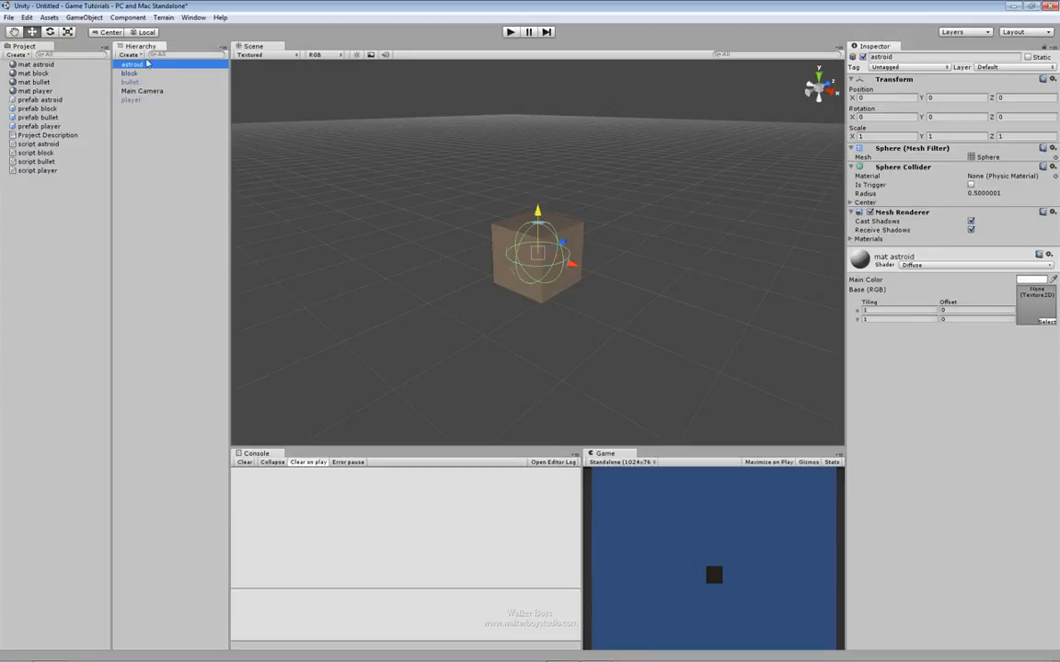
left_click_drag(537, 212, 538, 129)
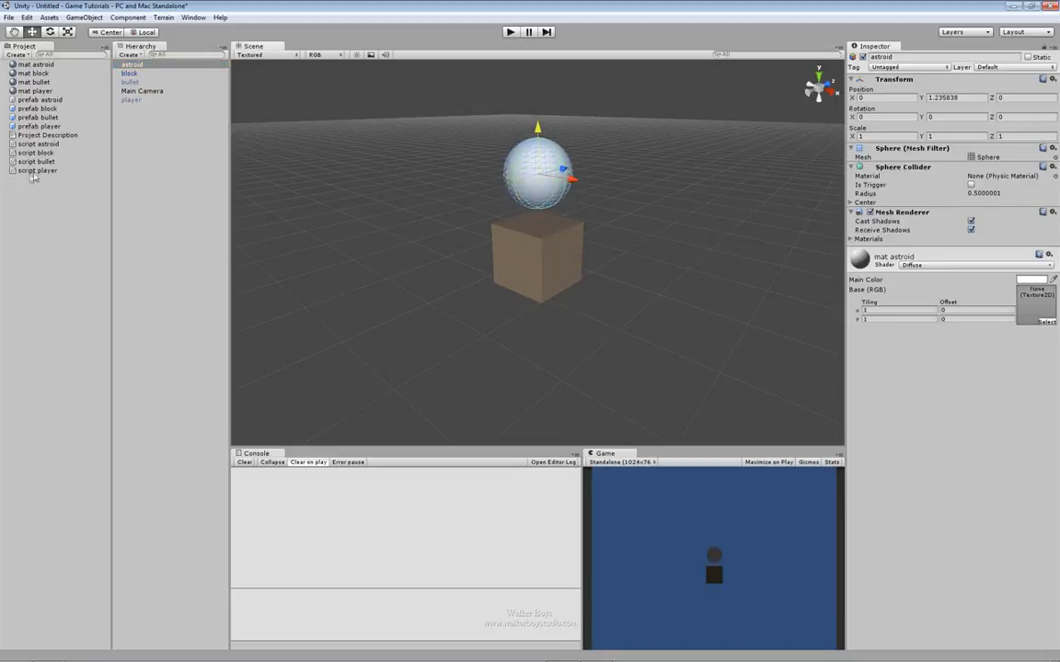
Attach "script astroid" to the astroid and set its material's main color to a grayish blue, about R 138, G 144, B 168.
left_click_drag(37, 145, 847, 357)
left_click(1032, 299)
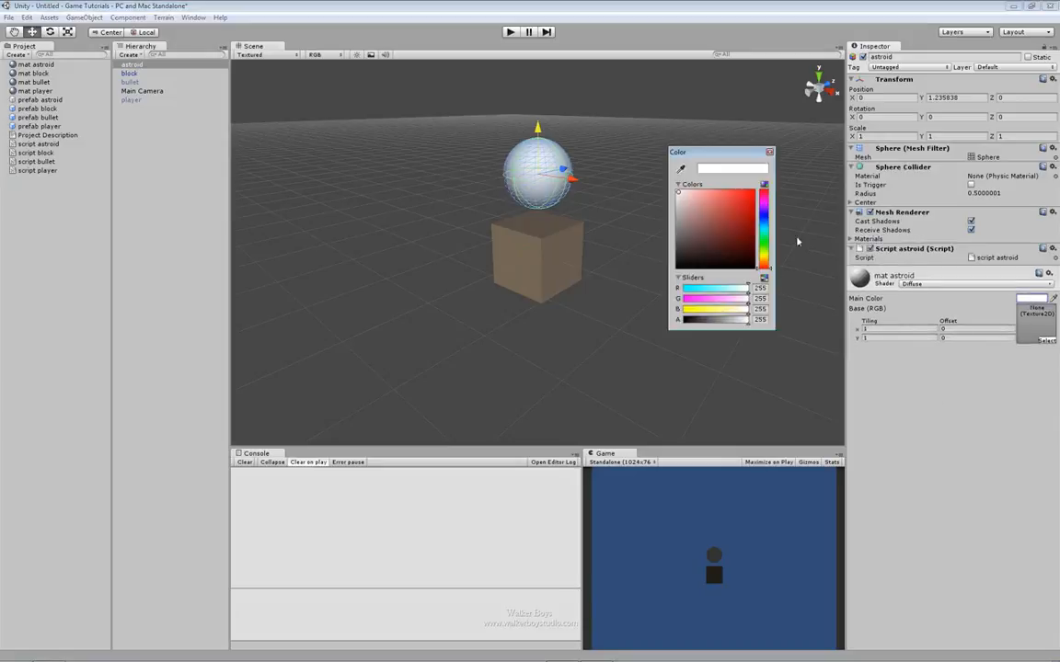
left_click_drag(722, 201, 693, 228)
left_click_drag(764, 227, 766, 221)
left_click_drag(693, 208, 694, 222)
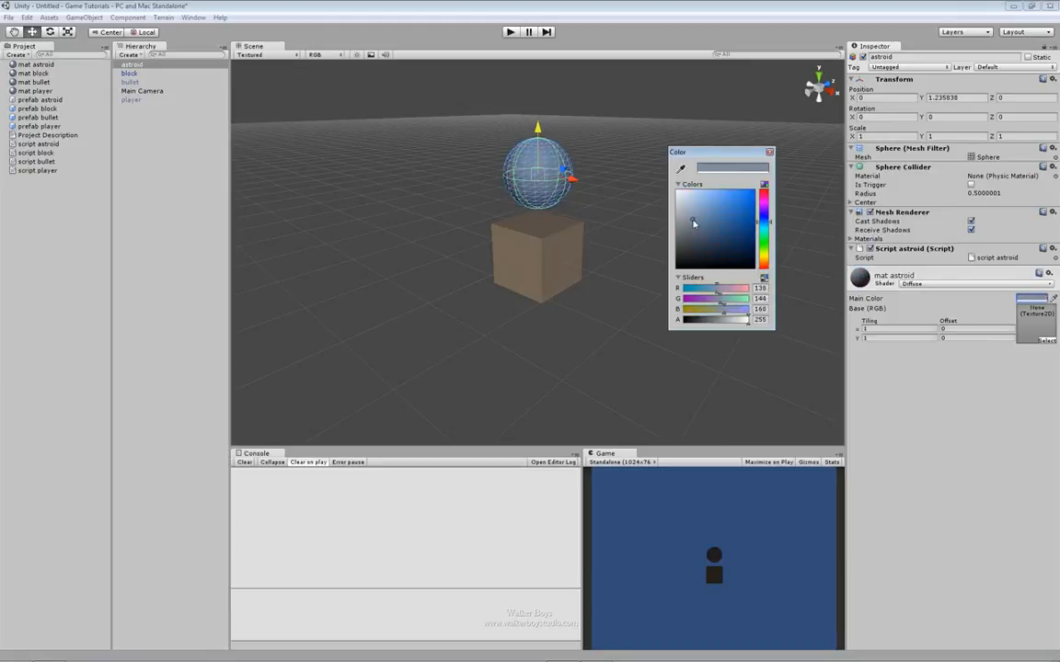
left_click(770, 154)
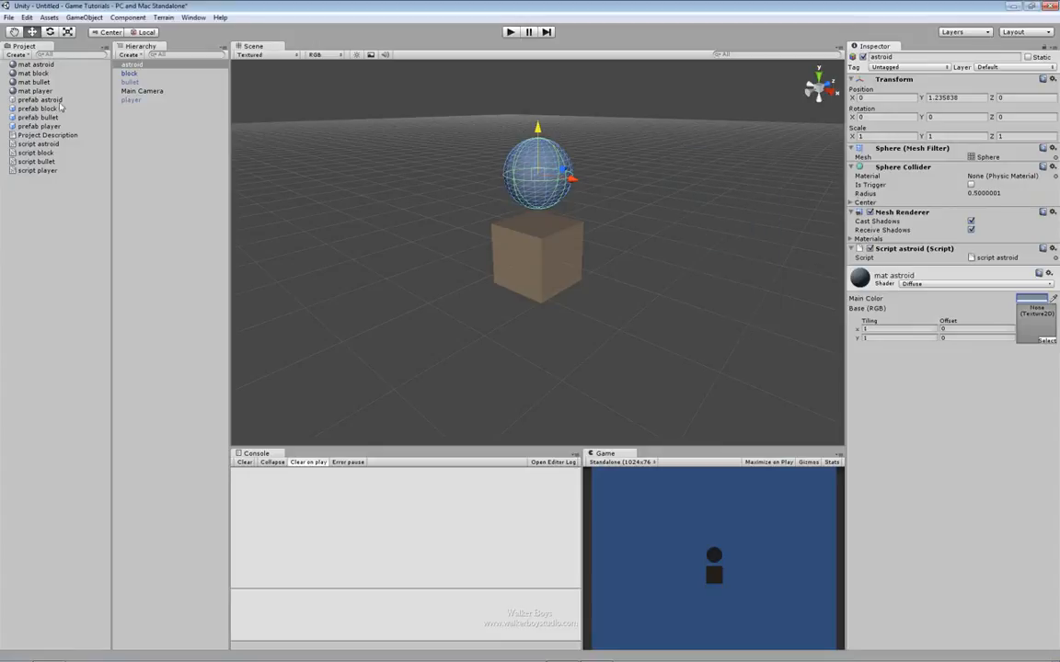
Store the astroid object in "prefab astroid" and check the components of the player, bullet, block and astroid objects.
left_click_drag(135, 66, 52, 103)
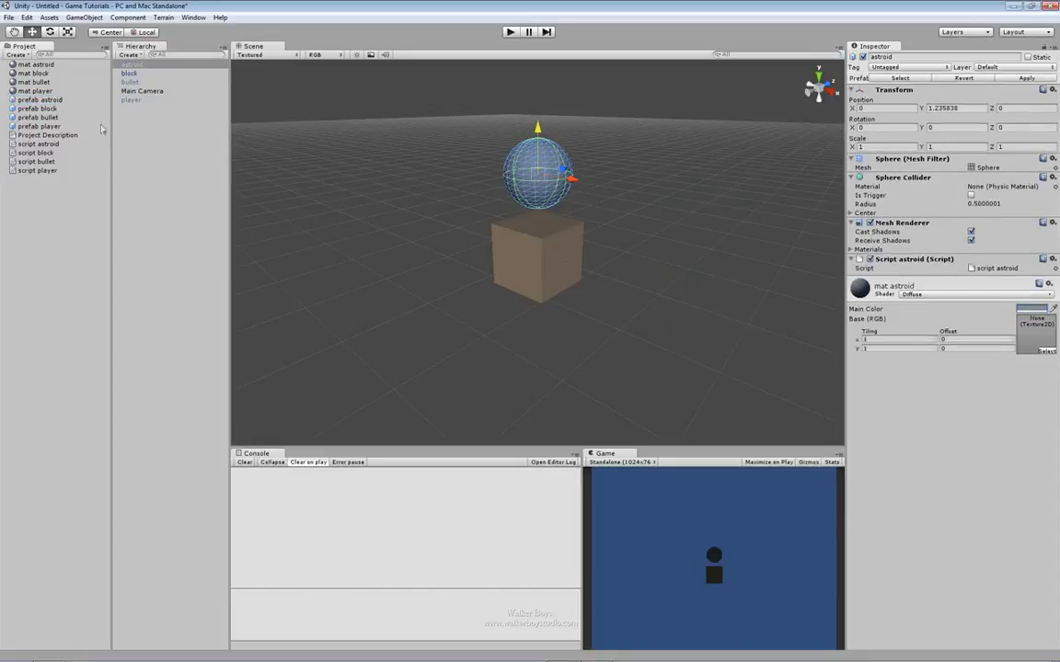
left_click(129, 73)
left_click(127, 82)
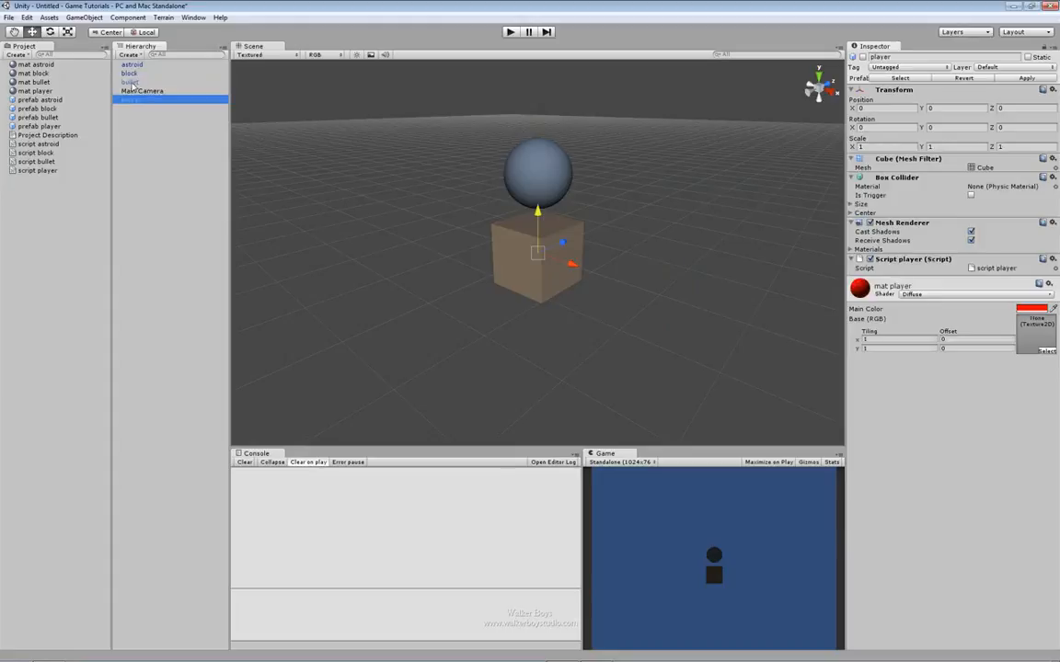
left_click(143, 82)
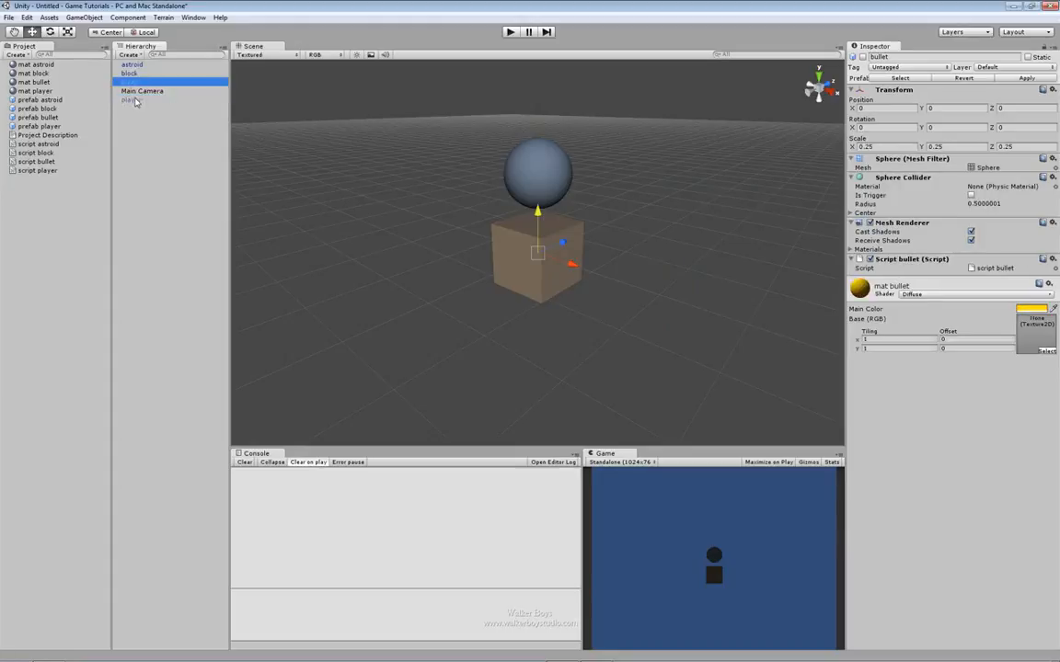
left_click(136, 100)
left_click(135, 83)
left_click(134, 75)
left_click(134, 66)
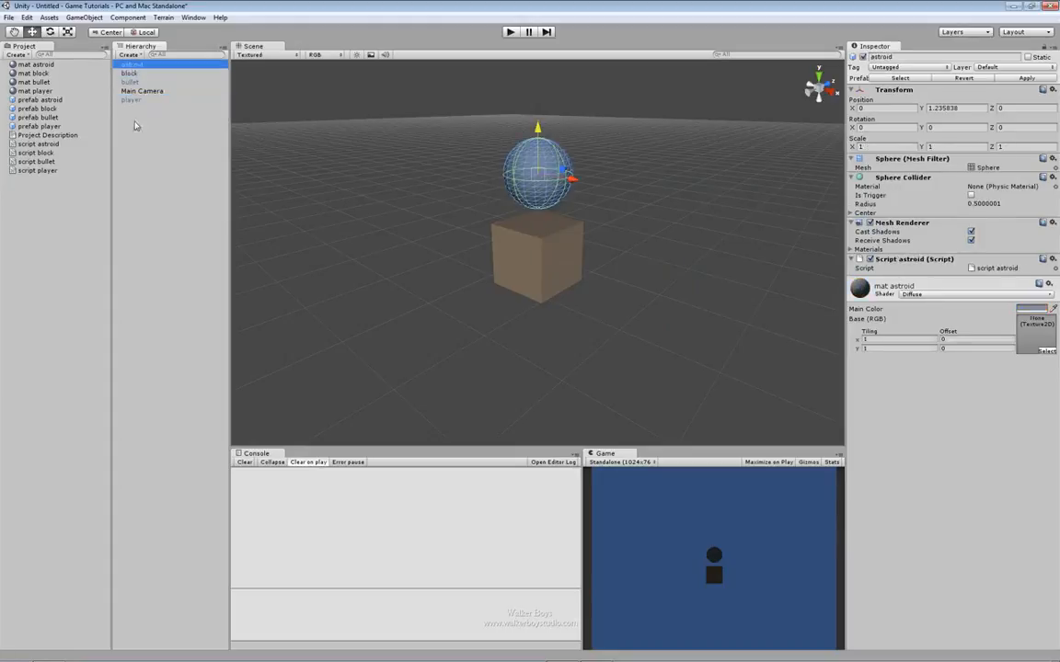